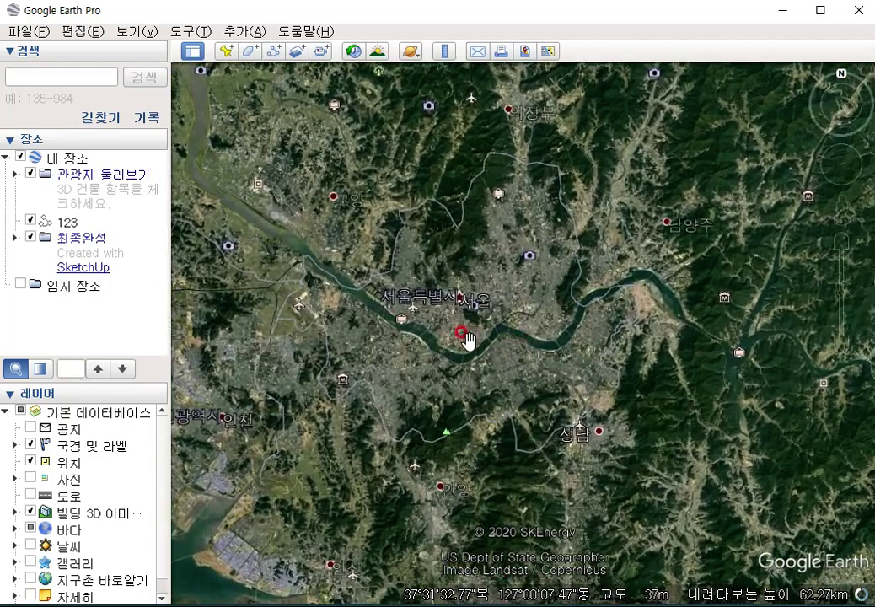
Zoom in from the Seoul overview to Yeouido island in the Han River
scroll(469, 342, "up", 2)
scroll(498, 371, "up", 2)
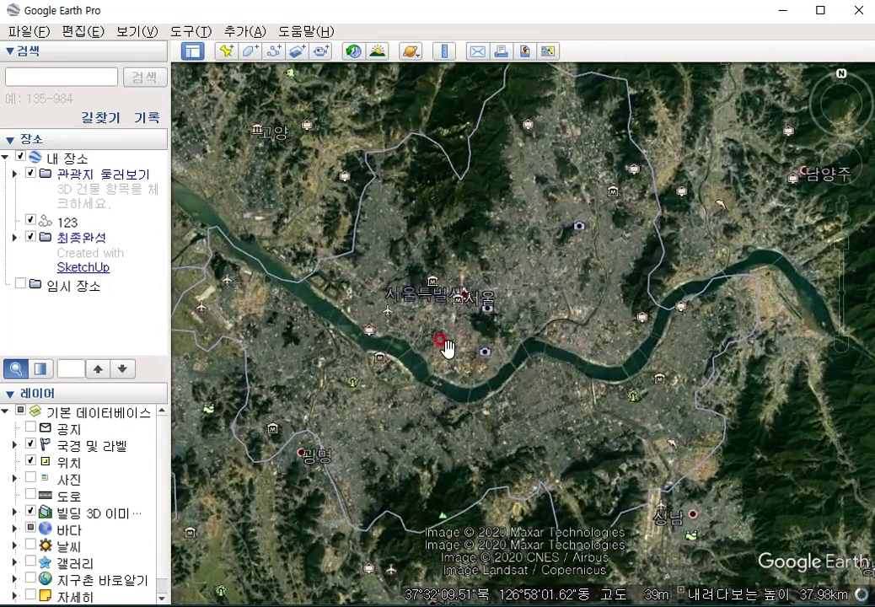
left_click_drag(435, 342, 435, 364)
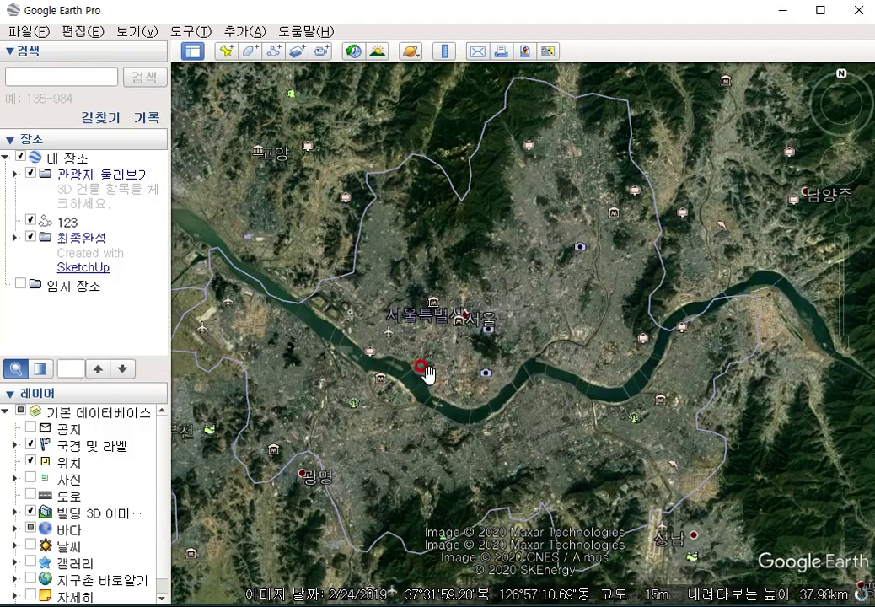
scroll(426, 371, "up", 2)
scroll(466, 371, "up", 3)
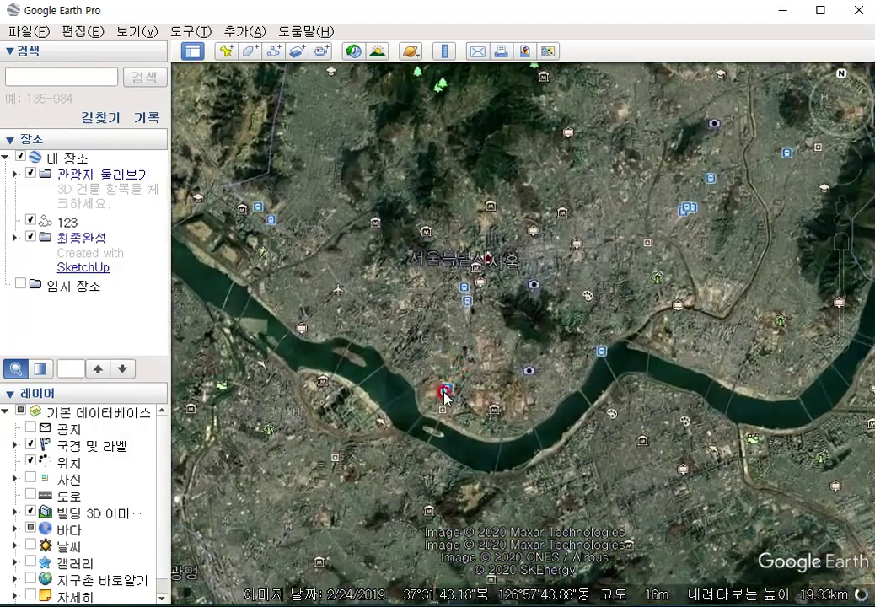
scroll(422, 381, "up", 4)
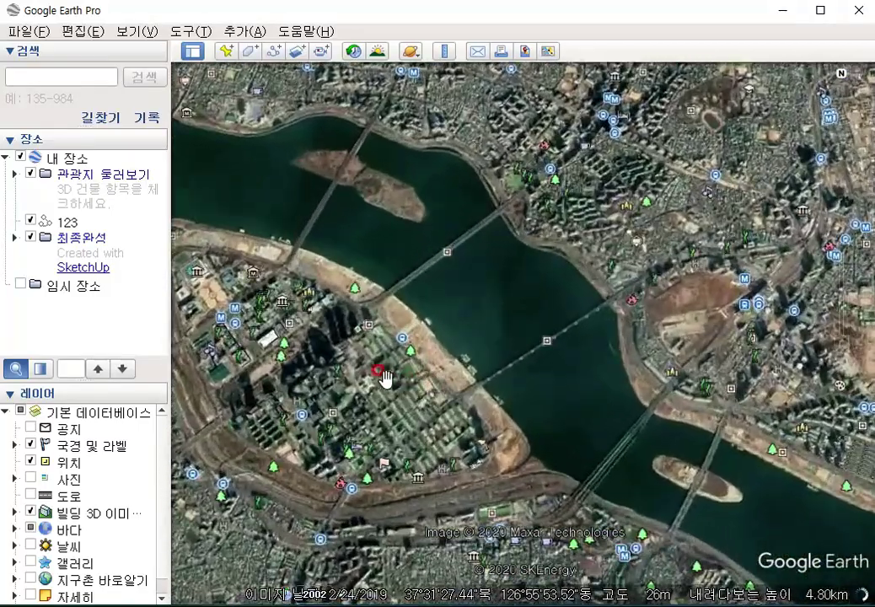
left_click_drag(385, 377, 480, 377)
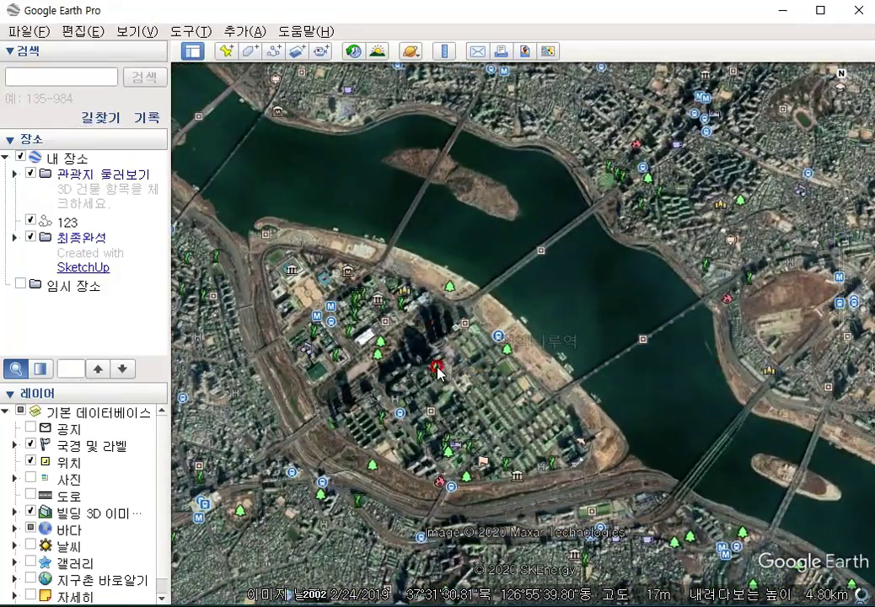
scroll(438, 371, "up", 1)
left_click_drag(311, 358, 341, 368)
scroll(430, 371, "up", 2)
left_click_drag(430, 371, 431, 243)
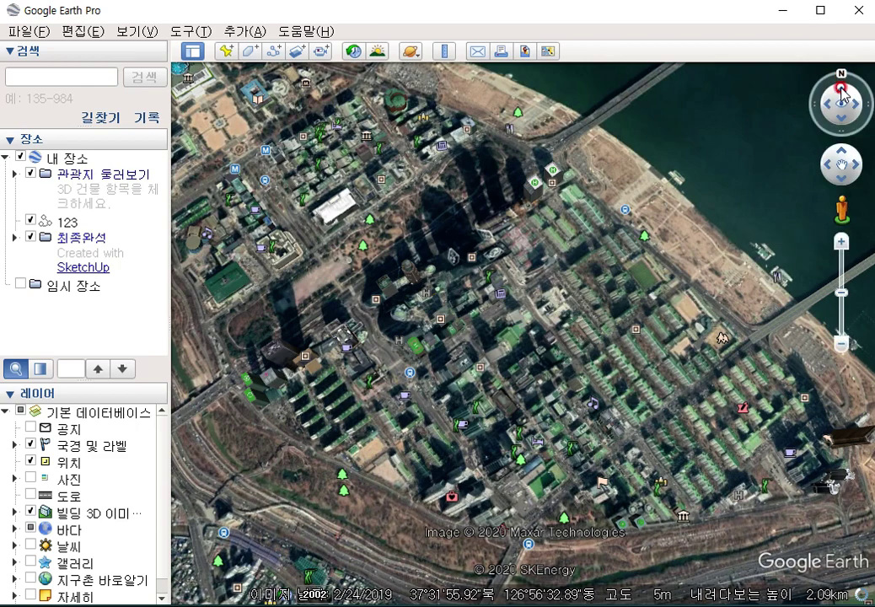
Tilt the view over Yeouido and examine the 3D high-rise models around Yeouido-daero
left_click(841, 89)
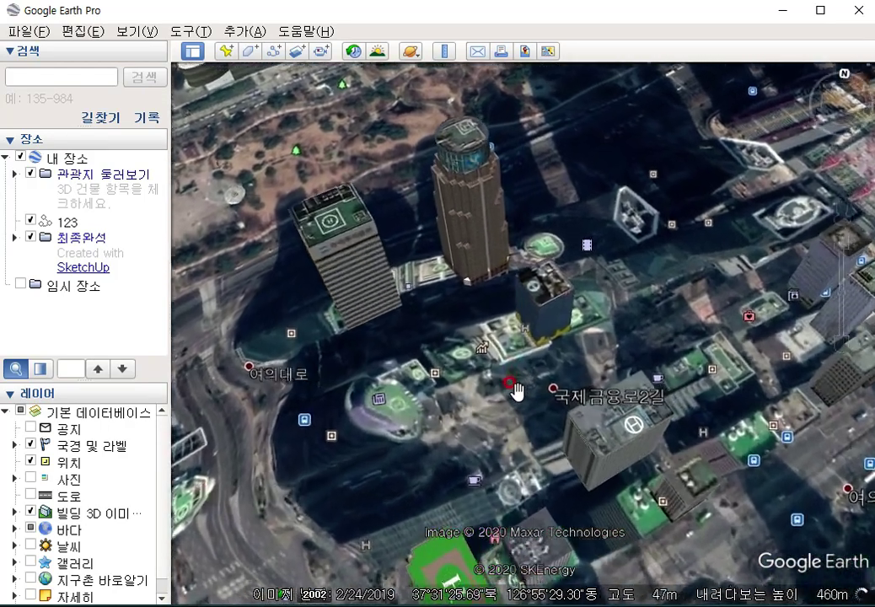
scroll(469, 424, "up", 3)
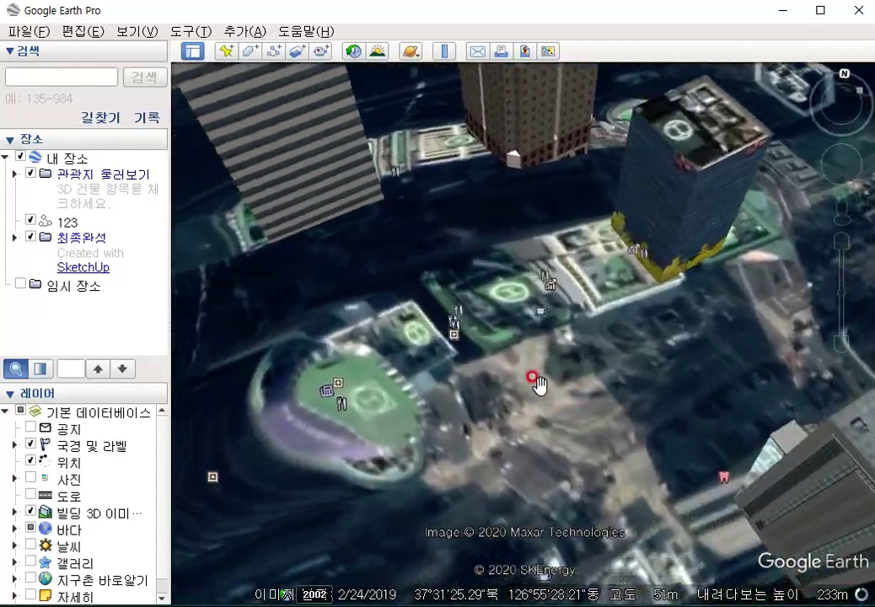
scroll(522, 379, "down", 3)
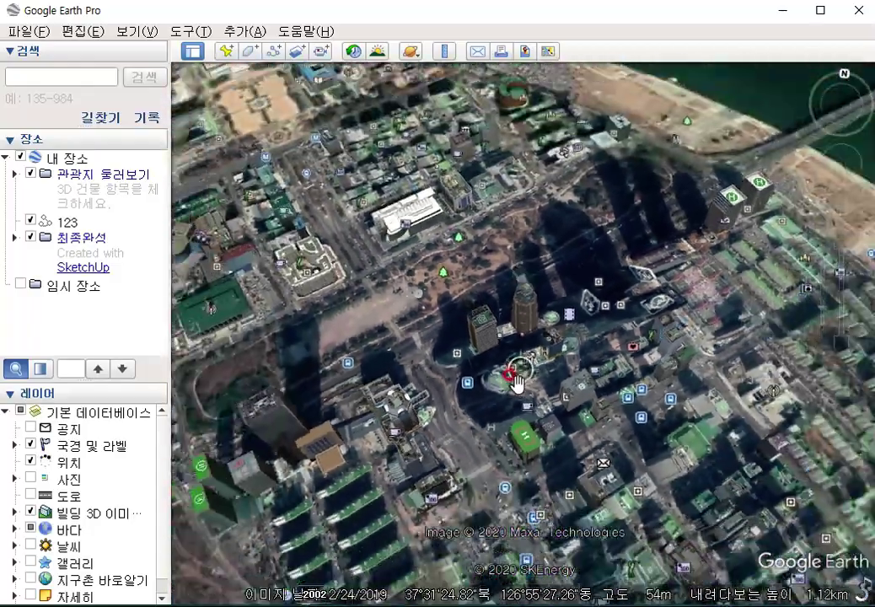
scroll(497, 436, "down", 2)
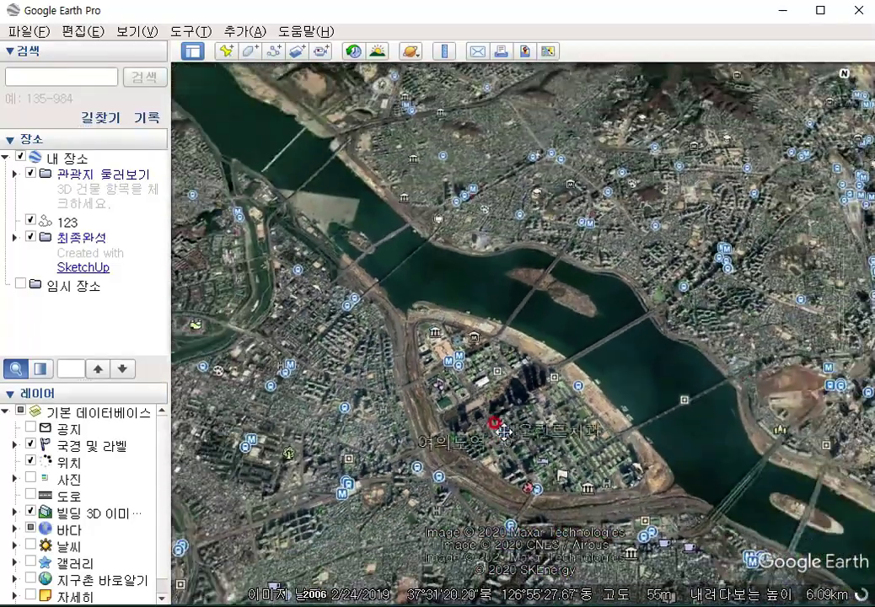
Examine southern Seoul, the west coast around Incheon and the wider Korean peninsula from increasing altitudes
scroll(657, 329, "down", 1)
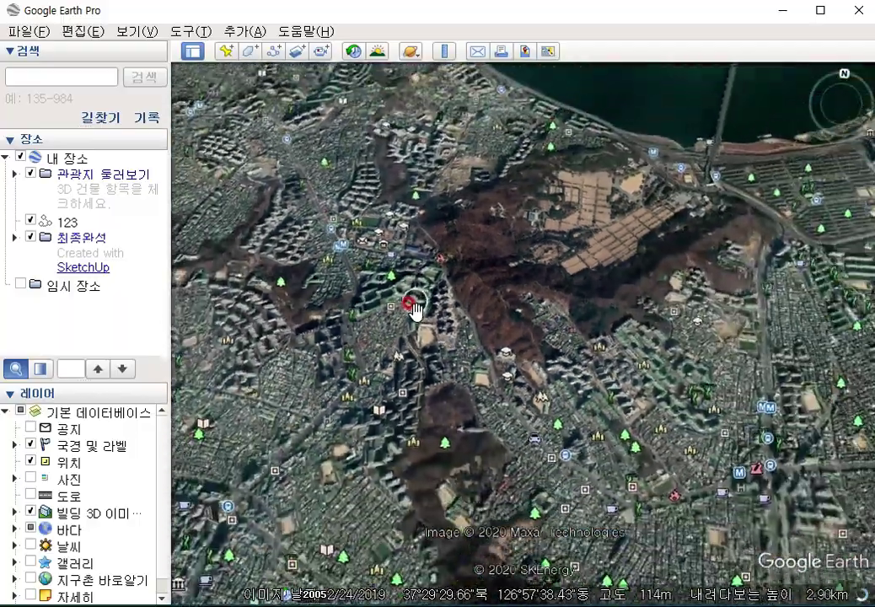
scroll(419, 317, "down", 2)
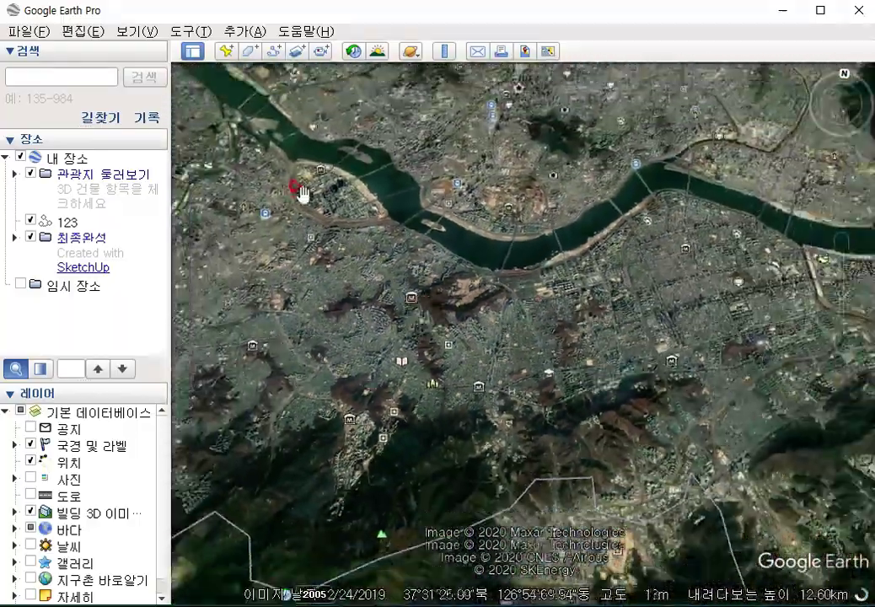
scroll(479, 339, "down", 2)
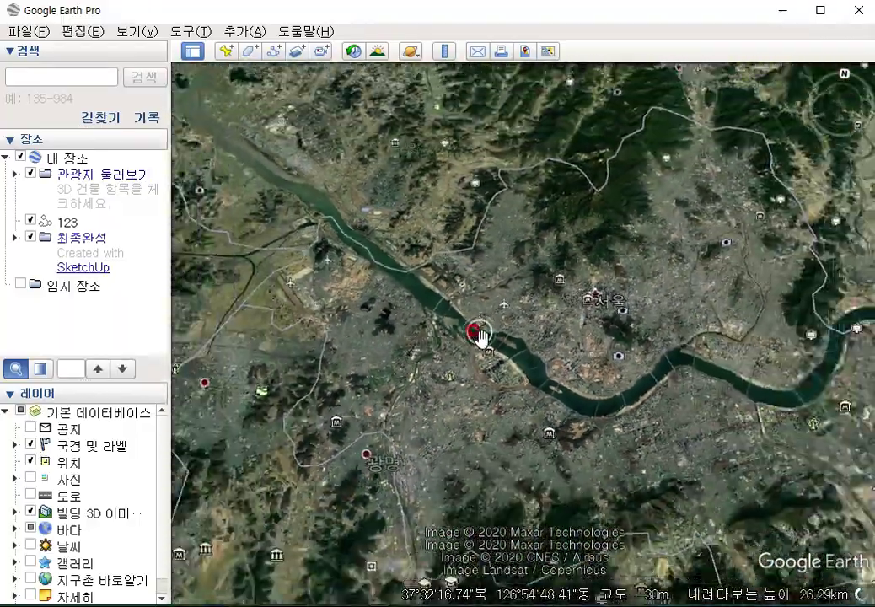
scroll(477, 338, "up", 5)
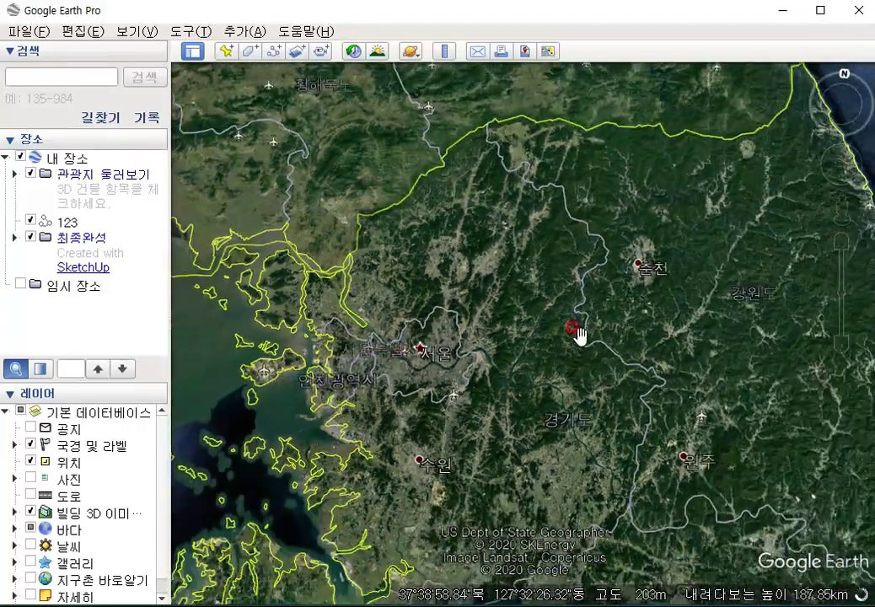
left_click_drag(575, 328, 673, 199)
scroll(453, 321, "up", 4)
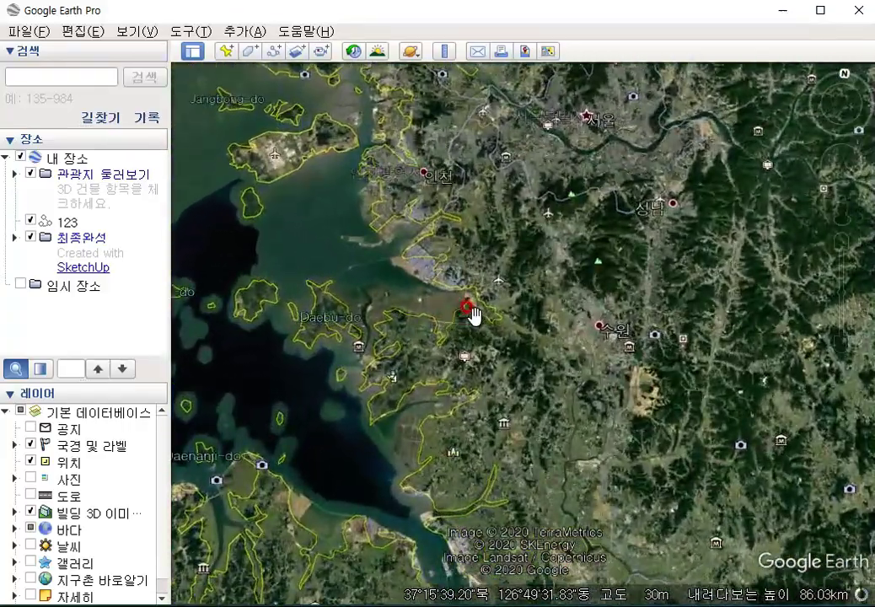
scroll(473, 312, "down", 5)
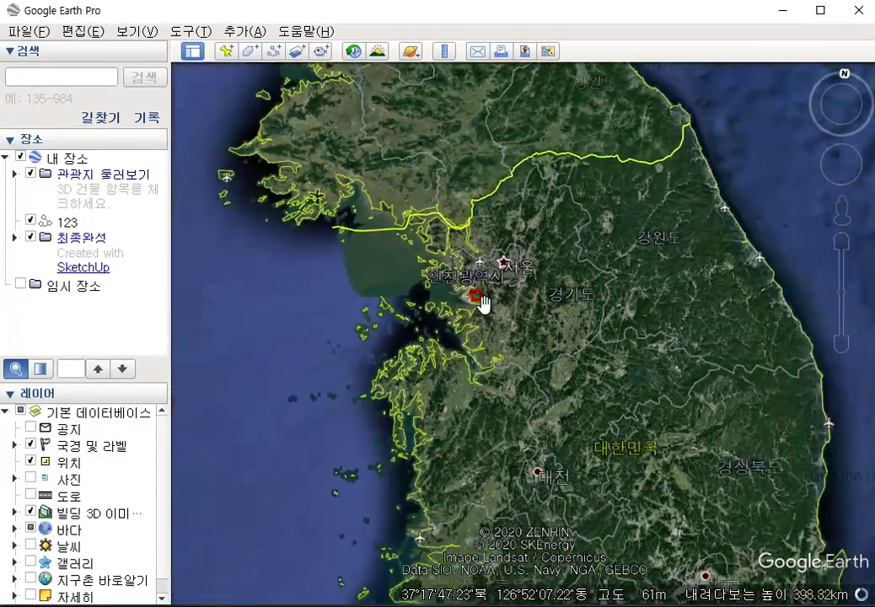
scroll(576, 291, "down", 2)
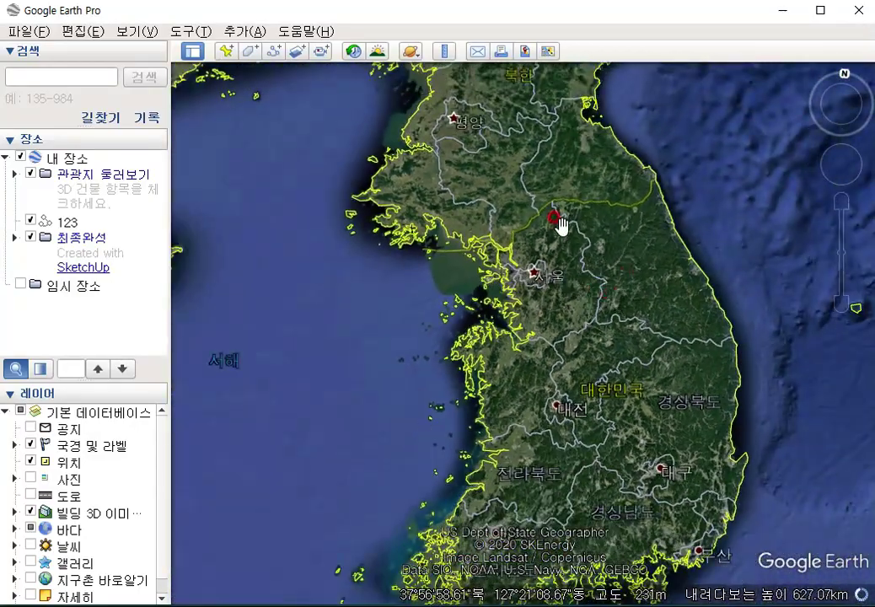
scroll(439, 285, "down", 2)
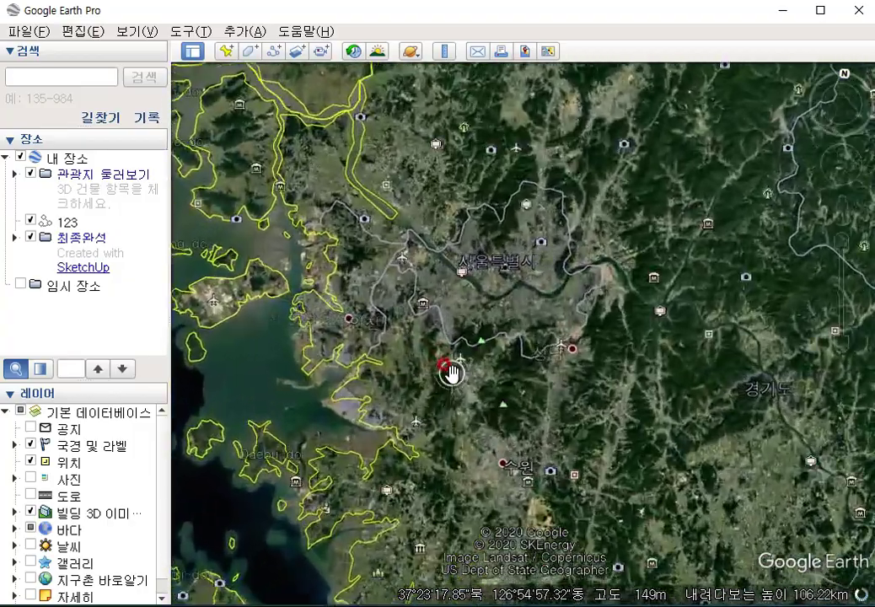
Examine the terrain and urban area around Anyang, Gunpo and Uiwang south of Seoul
scroll(450, 373, "up", 3)
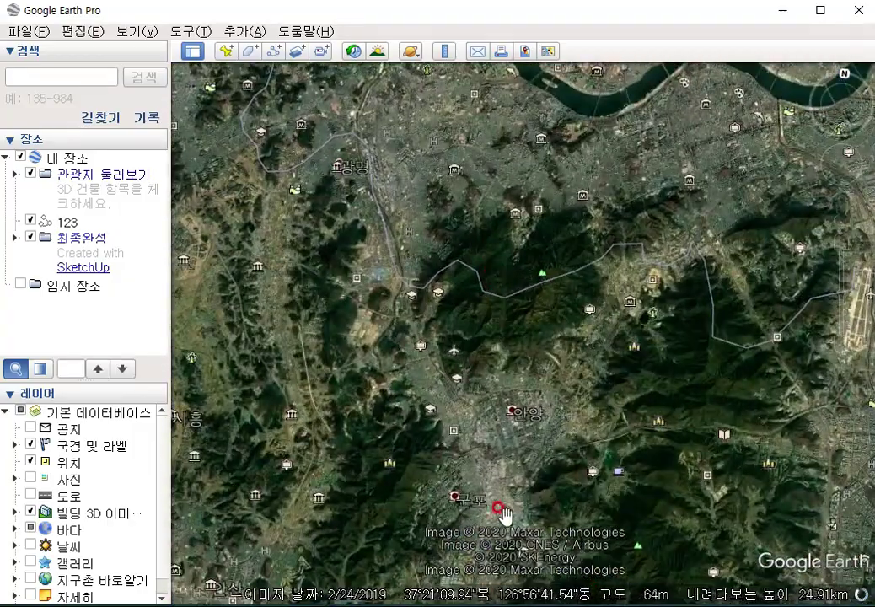
scroll(519, 549, "up", 3)
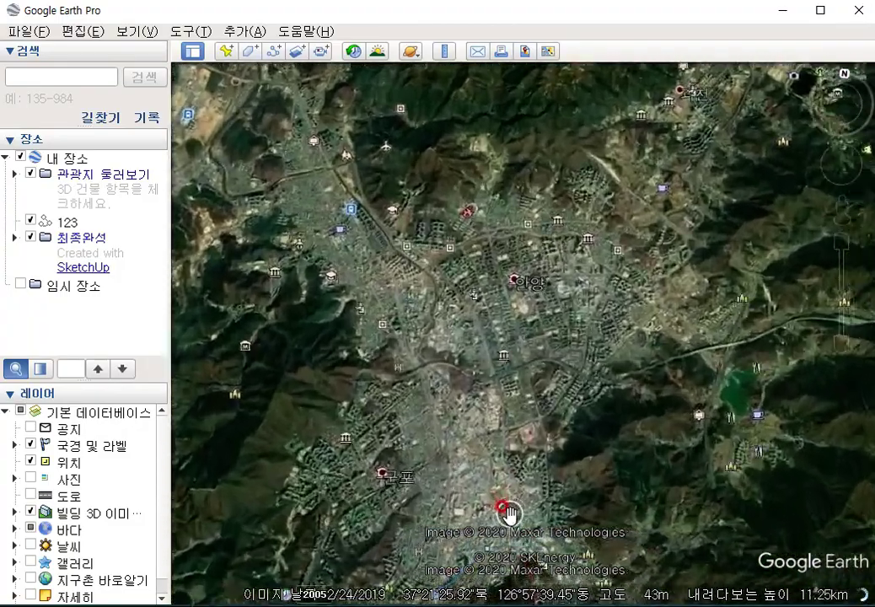
scroll(379, 447, "up", 3)
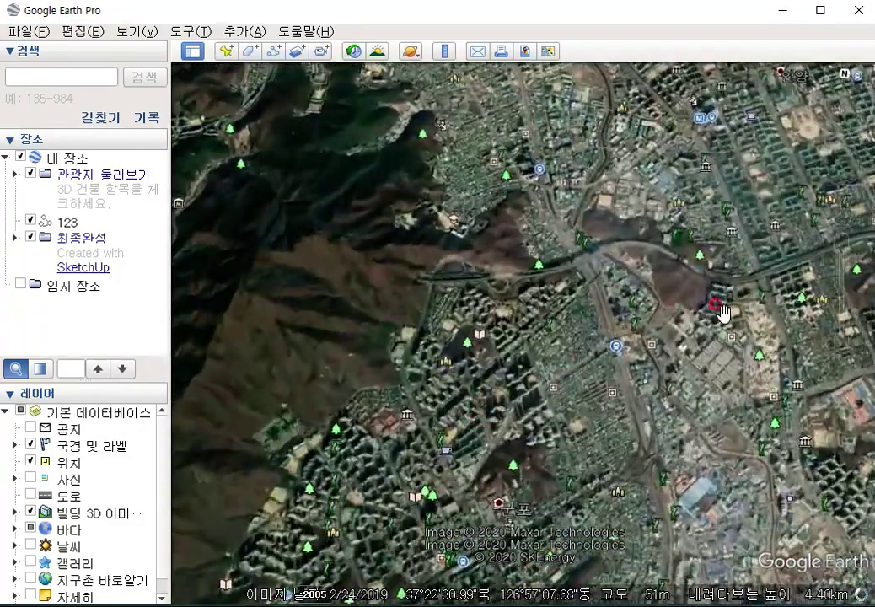
left_click_drag(699, 371, 531, 221)
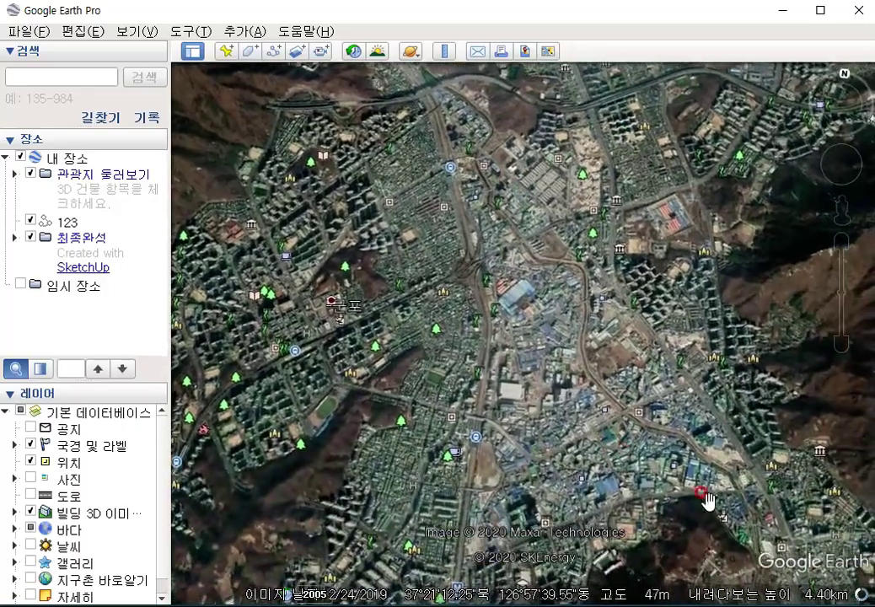
left_click_drag(707, 501, 570, 438)
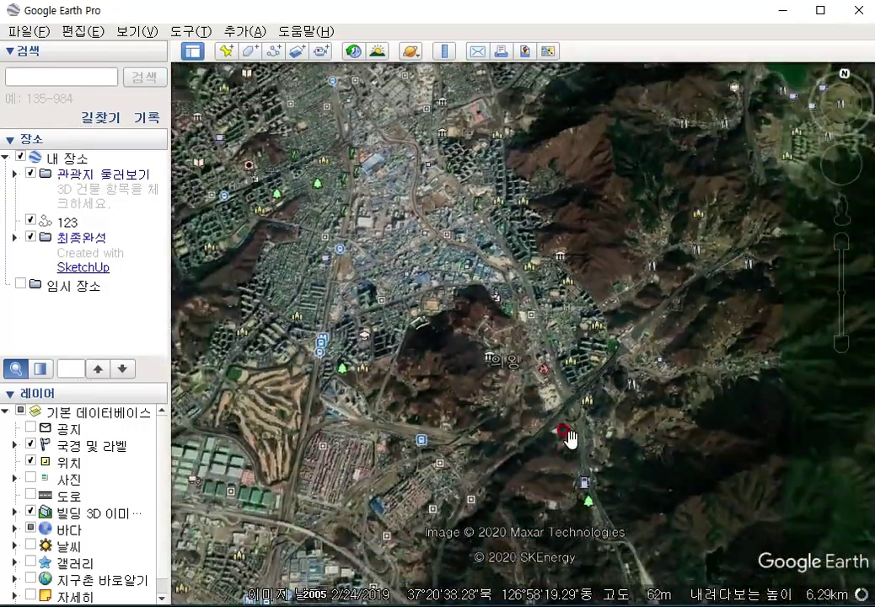
scroll(533, 464, "down", 2)
Examine Gunpo's industrial district and the large vacant plot beside the railway station at close range
scroll(433, 344, "up", 5)
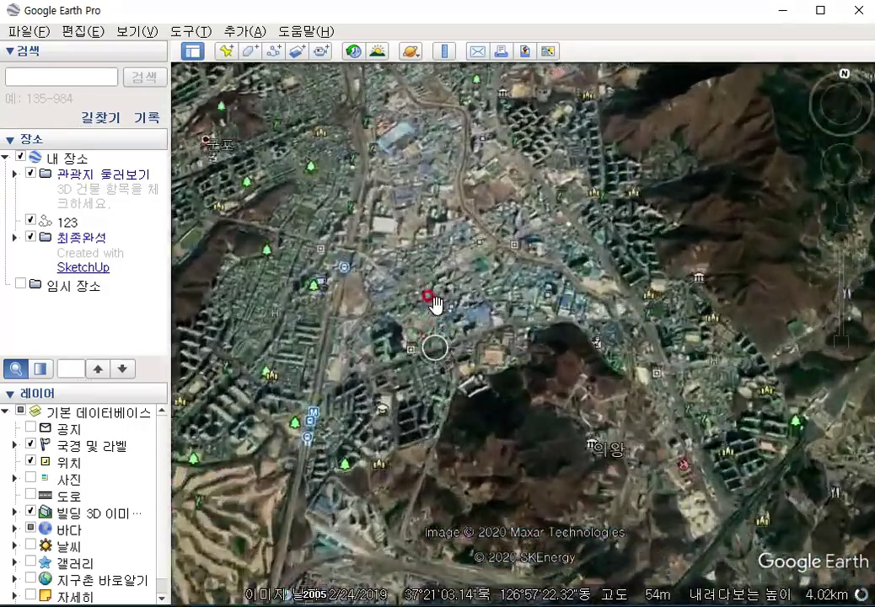
scroll(434, 299, "up", 5)
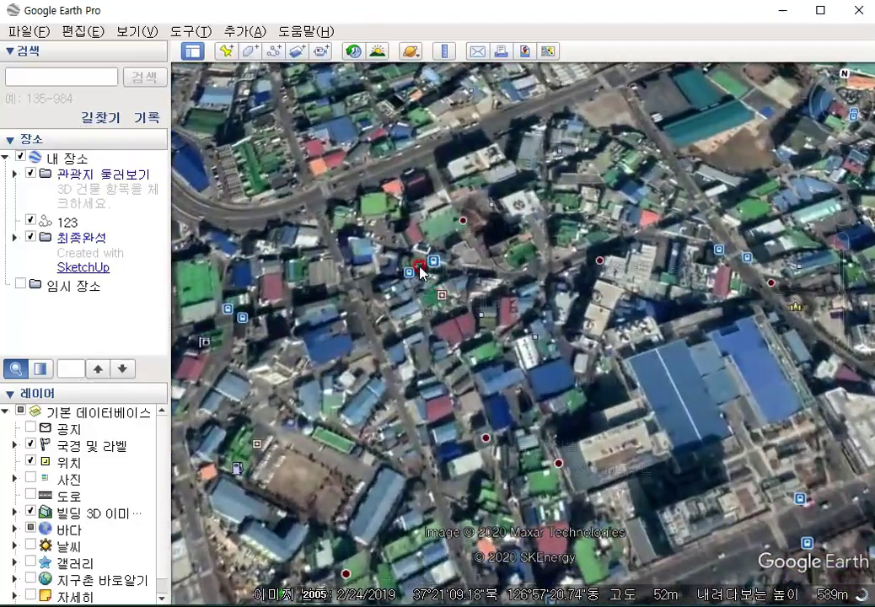
scroll(422, 269, "up", 1)
left_click_drag(380, 255, 447, 433)
left_click_drag(335, 231, 690, 321)
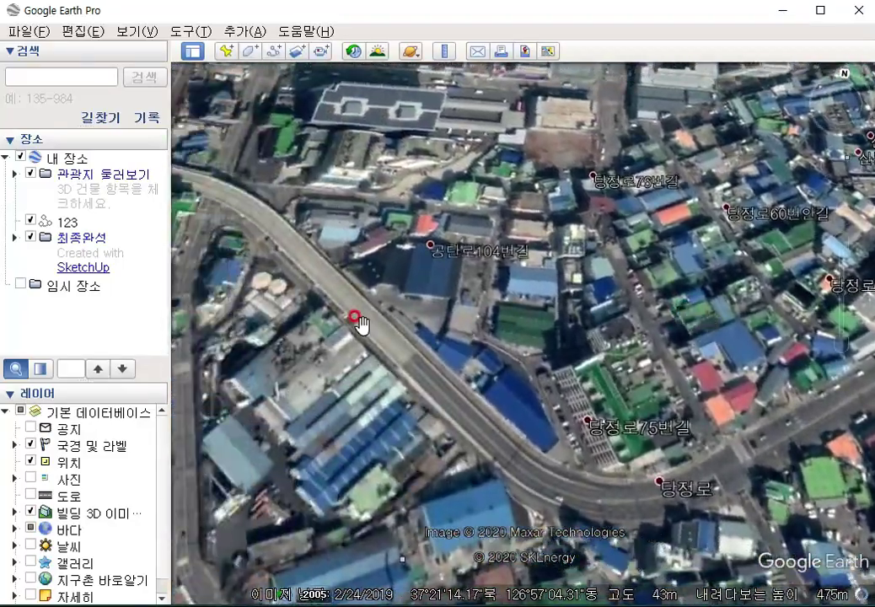
left_click_drag(358, 325, 527, 321)
left_click_drag(347, 328, 487, 196)
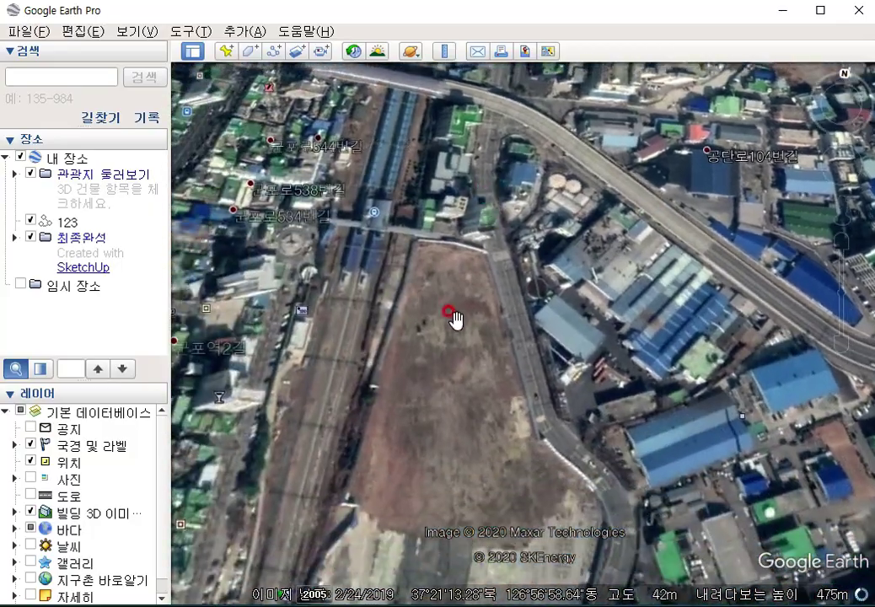
scroll(452, 351, "down", 2)
scroll(368, 261, "down", 5)
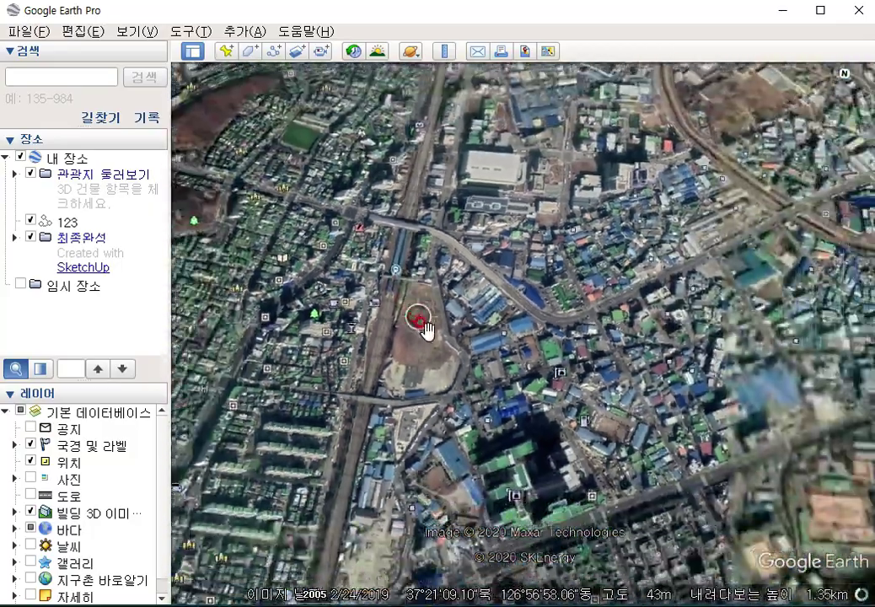
scroll(444, 342, "down", 5)
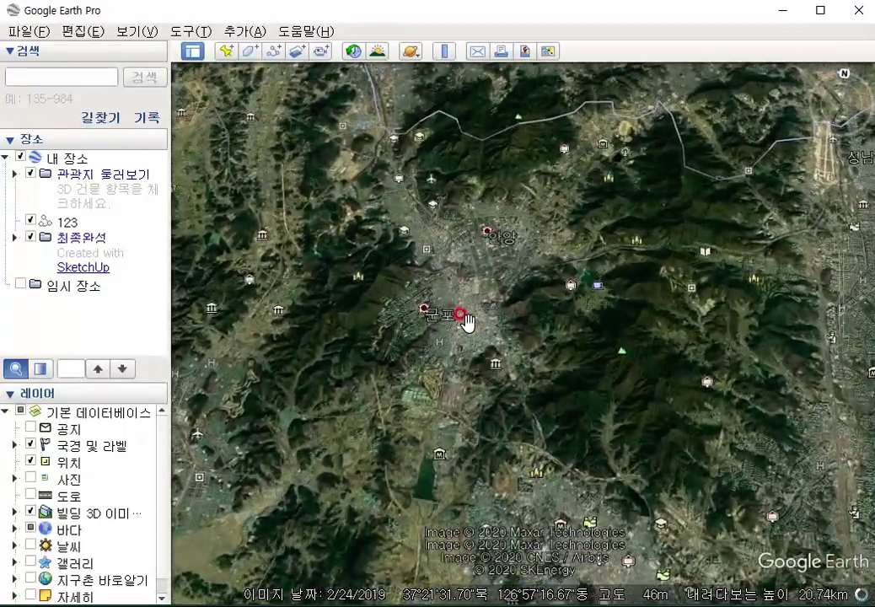
Survey the Seongnam area and the Bucheon and Gwangmyeong region west of Seoul
scroll(475, 319, "up", 1)
left_click_drag(806, 200, 607, 303)
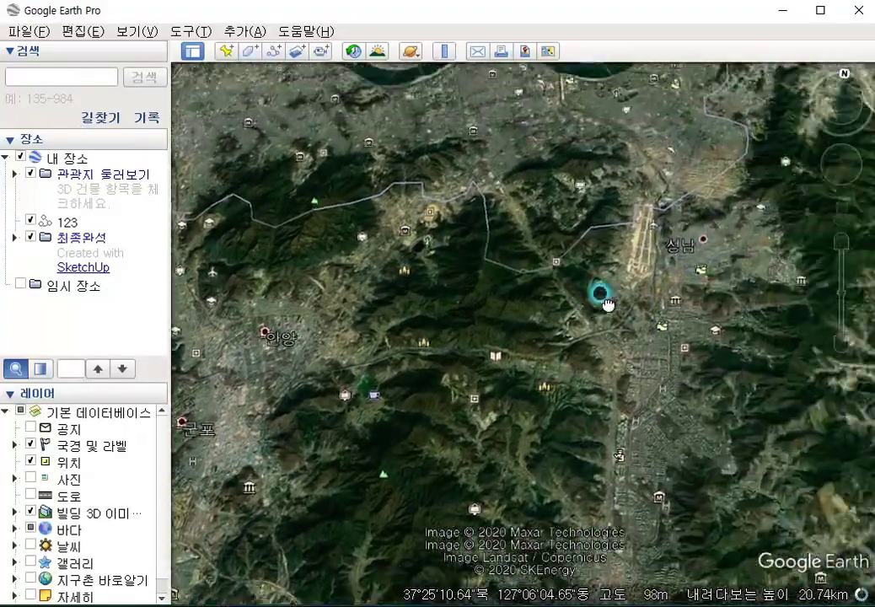
scroll(582, 309, "up", 2)
scroll(593, 286, "down", 3)
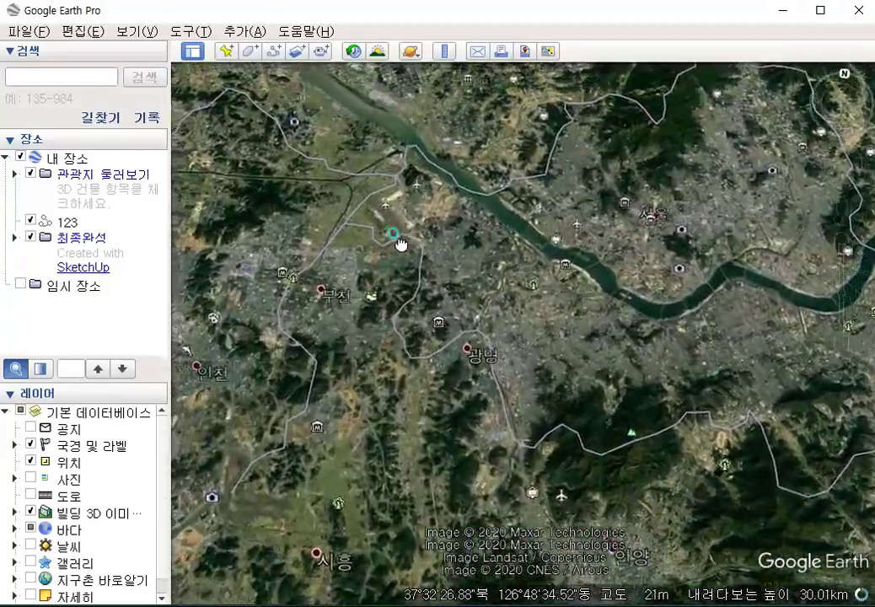
left_click_drag(401, 244, 414, 341)
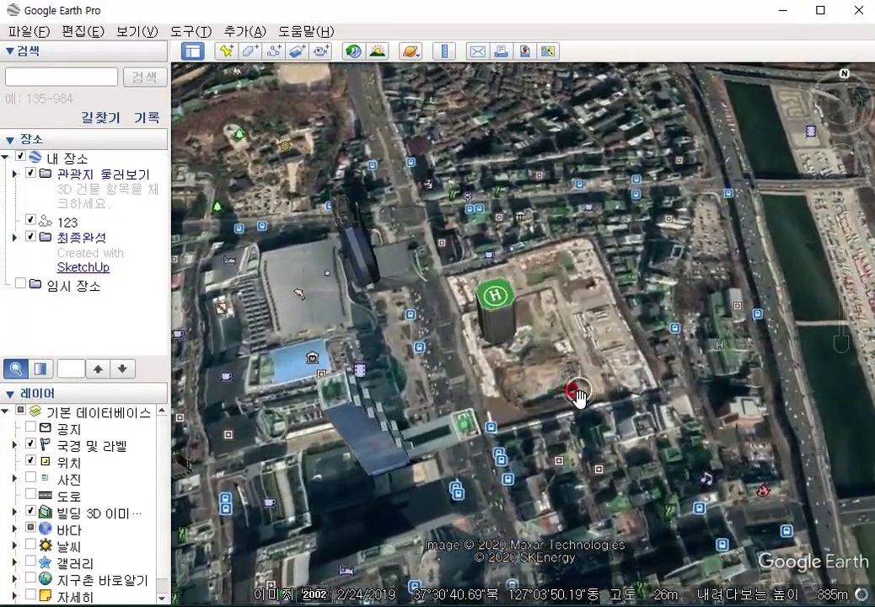
Select the 3D buildings layer and examine the 3D building models along Yeongdong-daero and Teheran-ro in Seoul
scroll(578, 396, "up", 1)
left_click(346, 411)
left_click(756, 191)
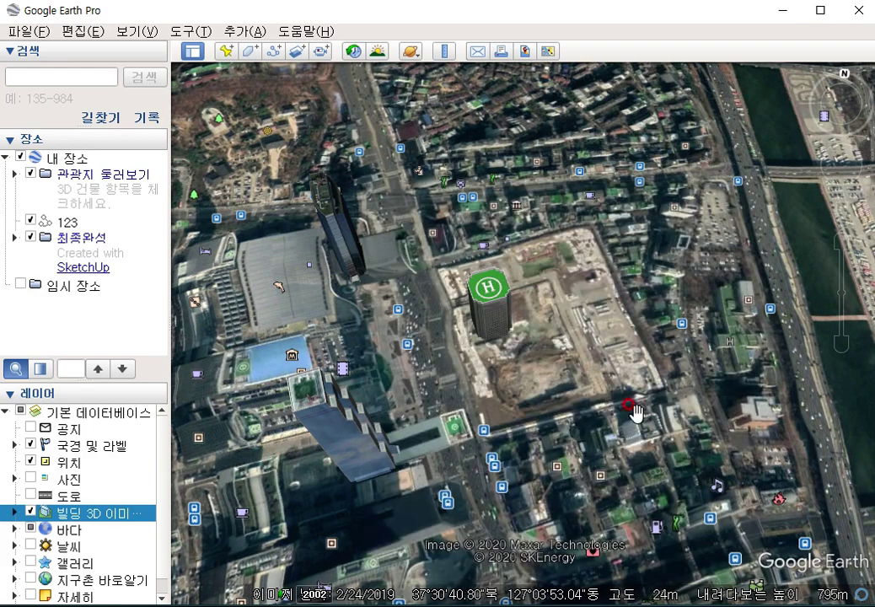
left_click_drag(629, 410, 544, 242)
left_click_drag(354, 467, 446, 356)
scroll(561, 377, "down", 4)
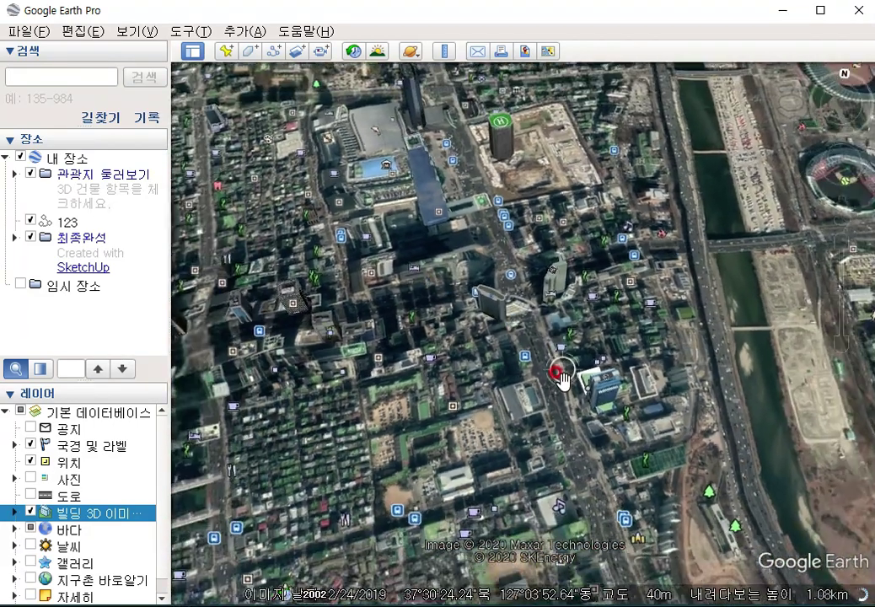
scroll(561, 377, "up", 5)
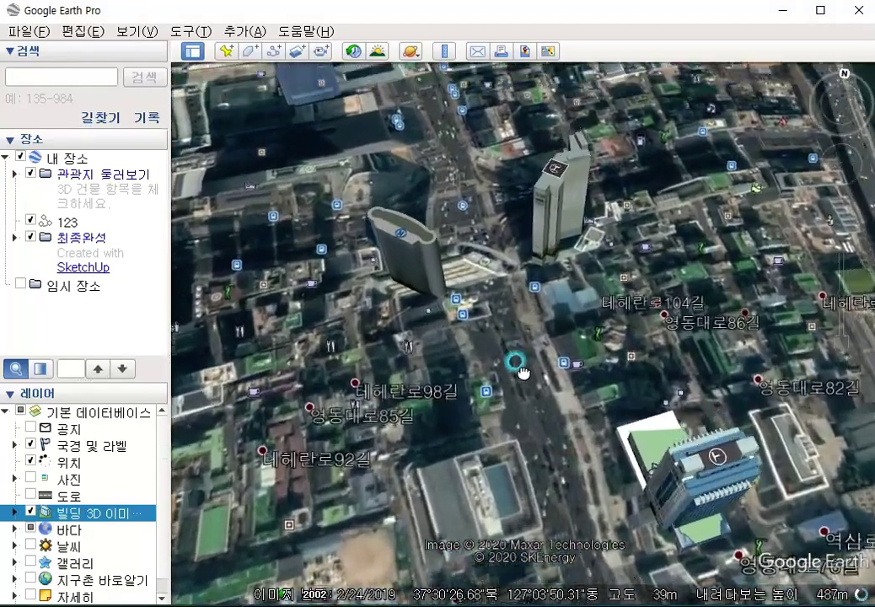
Survey the area east of Yeongdong-daero across the stream to Lotte World and its lake
left_click_drag(521, 371, 527, 451)
left_click_drag(717, 377, 430, 347)
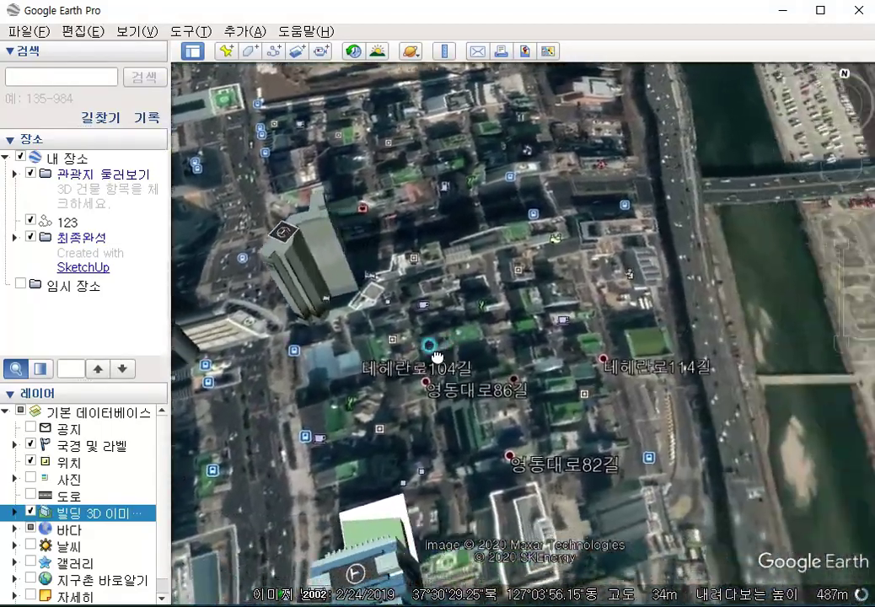
left_click_drag(717, 473, 293, 349)
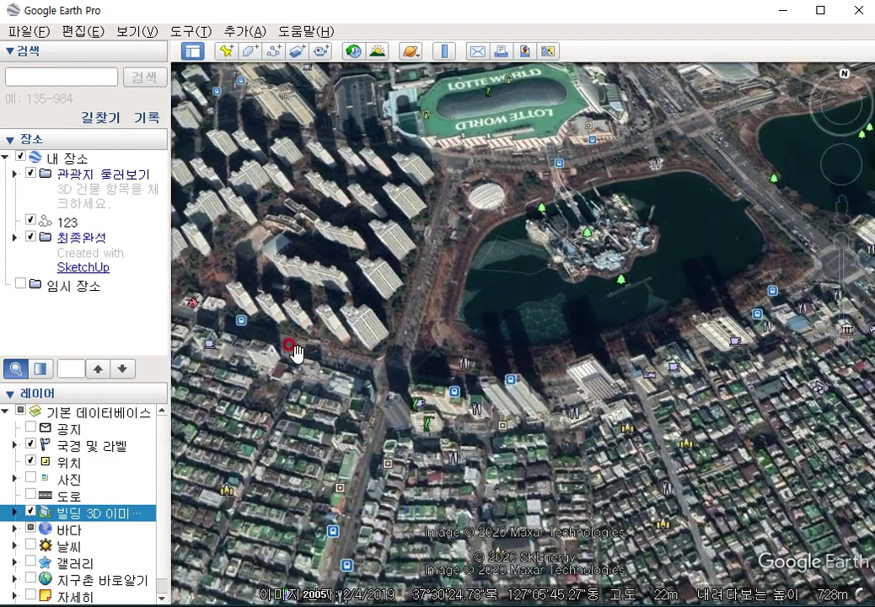
Turn on the roads layer and examine the streets beside the lake at Lotte World at close range
left_click(31, 496)
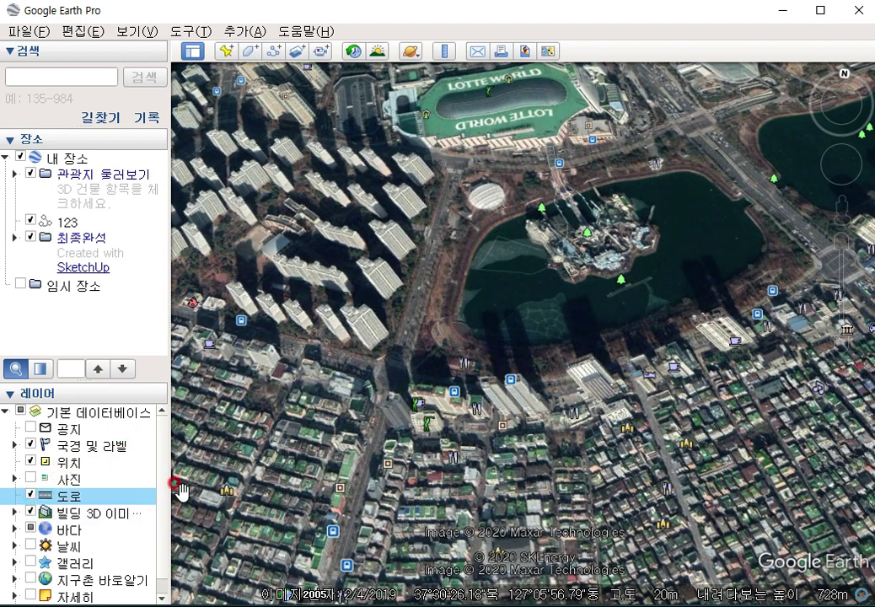
scroll(468, 430, "up", 3)
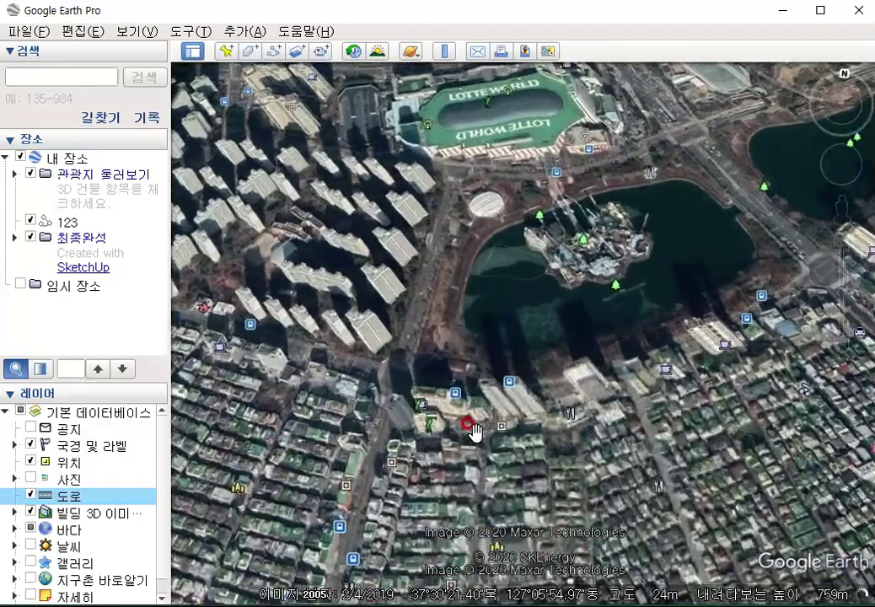
scroll(469, 430, "up", 2)
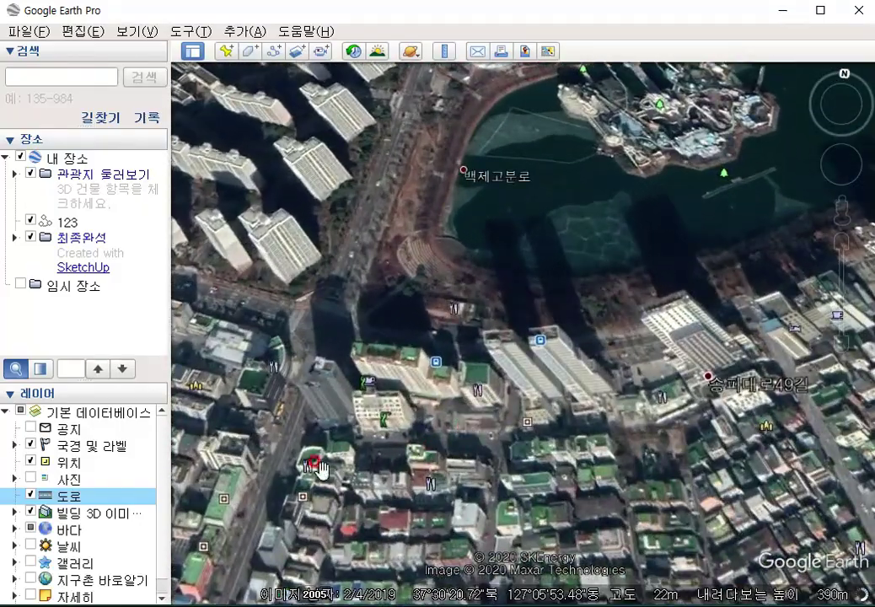
scroll(316, 479, "down", 4)
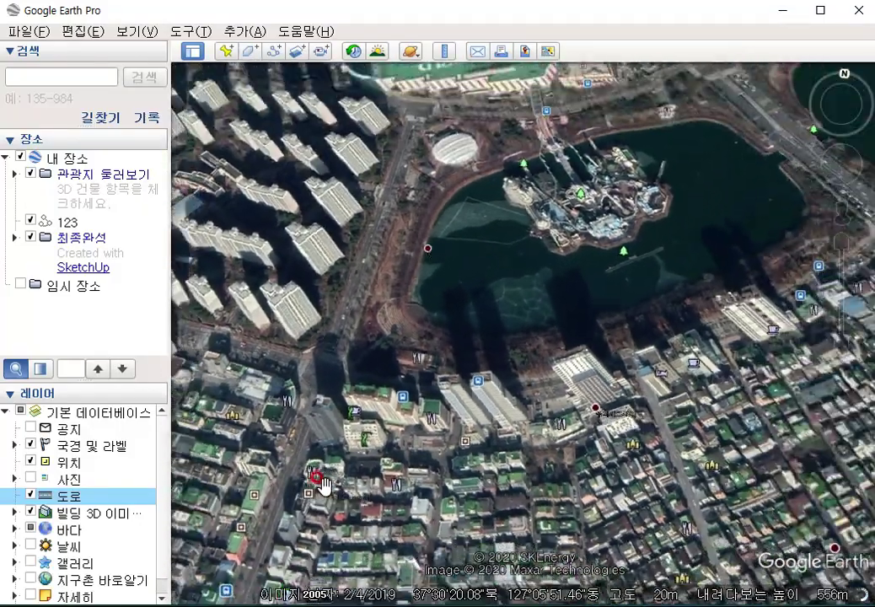
Survey southeastern Seoul along the Han River and the mountains around Hanam
scroll(396, 418, "down", 5)
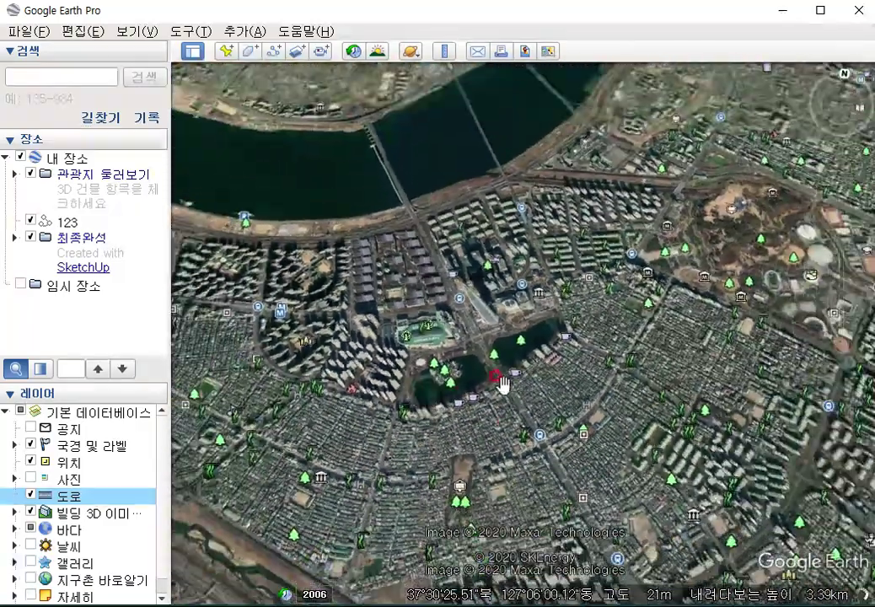
scroll(502, 433, "down", 2)
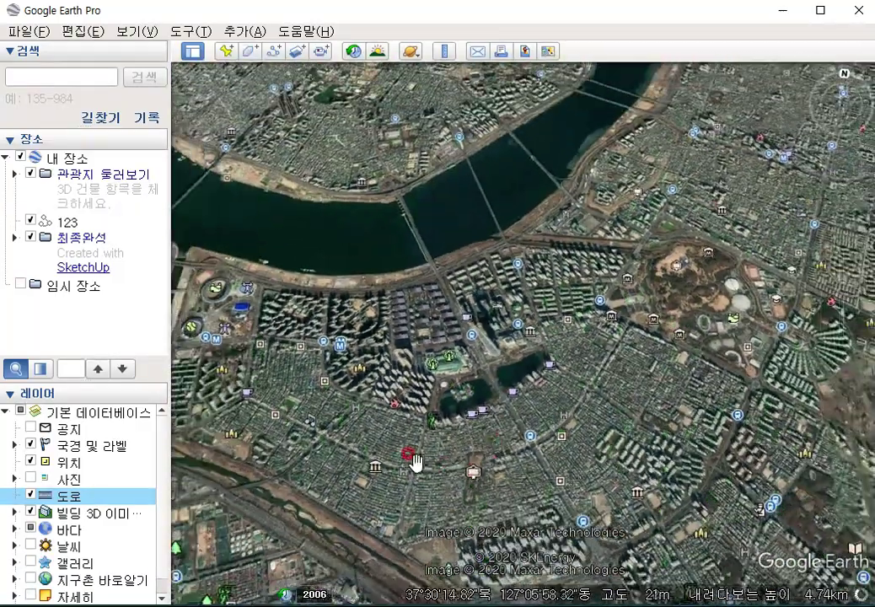
scroll(371, 477, "down", 3)
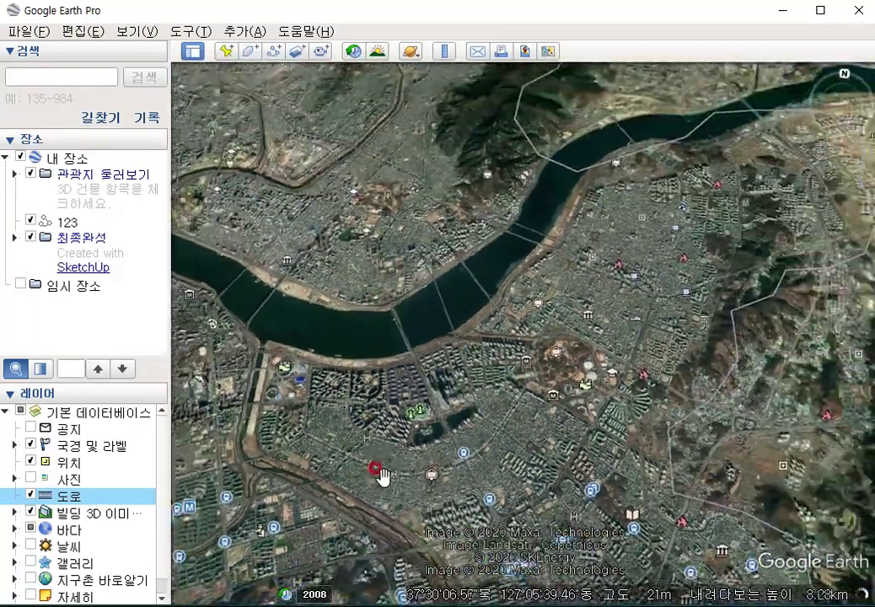
scroll(504, 264, "down", 1)
left_click_drag(379, 477, 492, 363)
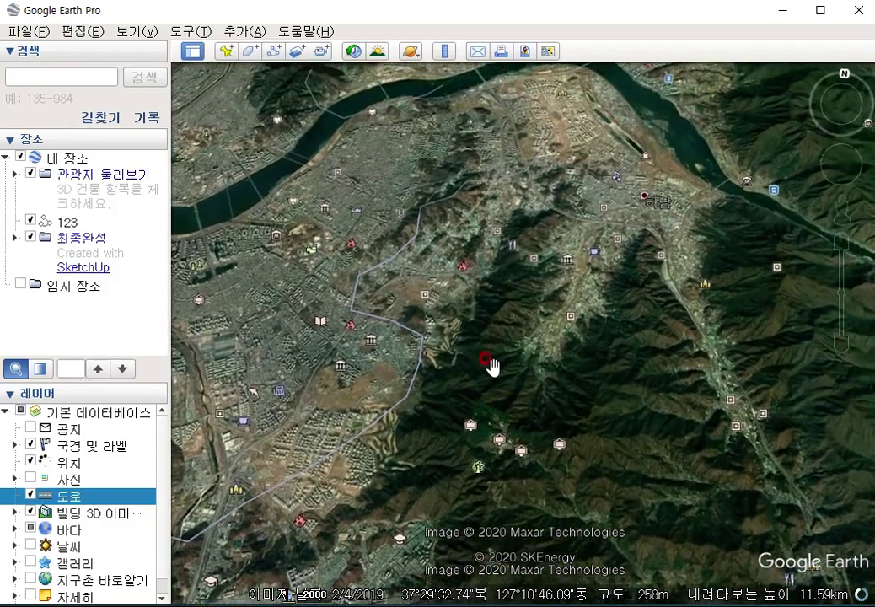
Turn on the weather layer and survey the wider region around Seoul, Seongnam and Namyangju
left_click(32, 546)
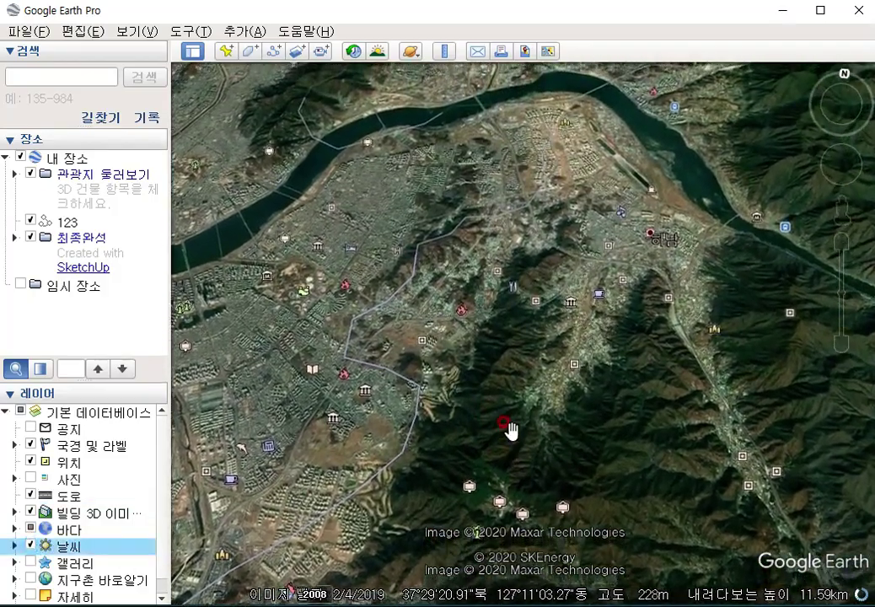
mouse_move(504, 424)
right_mouse_down()
mouse_move(510, 411)
mouse_move(502, 411)
right_mouse_up()
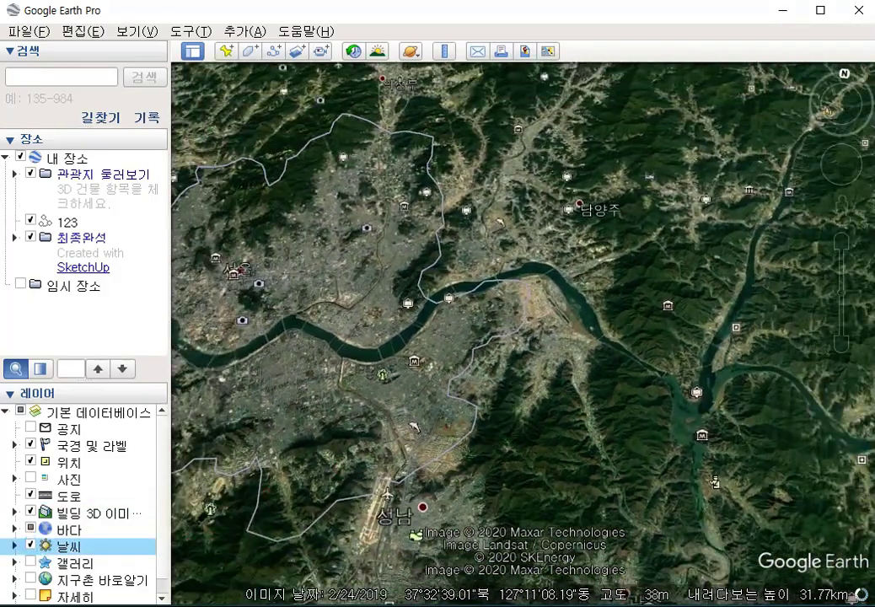
scroll(350, 306, "up", 1)
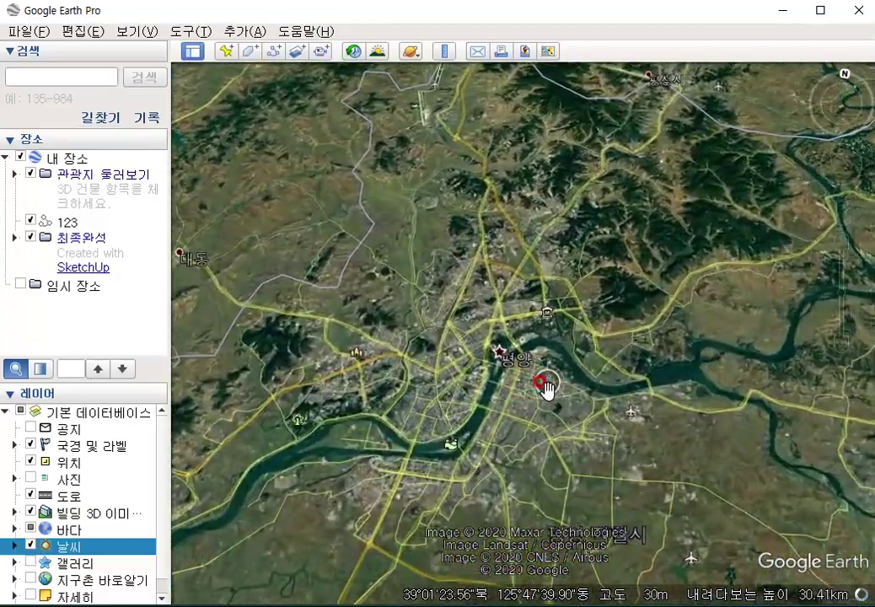
Examine Pyongyang's road network along the river and turn off the weather layer
scroll(545, 388, "up", 3)
left_click_drag(548, 377, 429, 397)
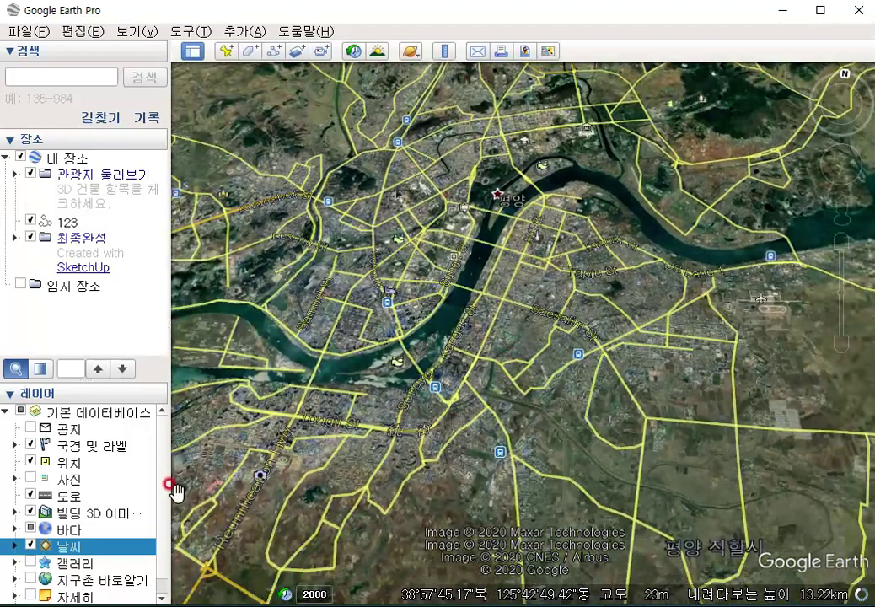
left_click(31, 545)
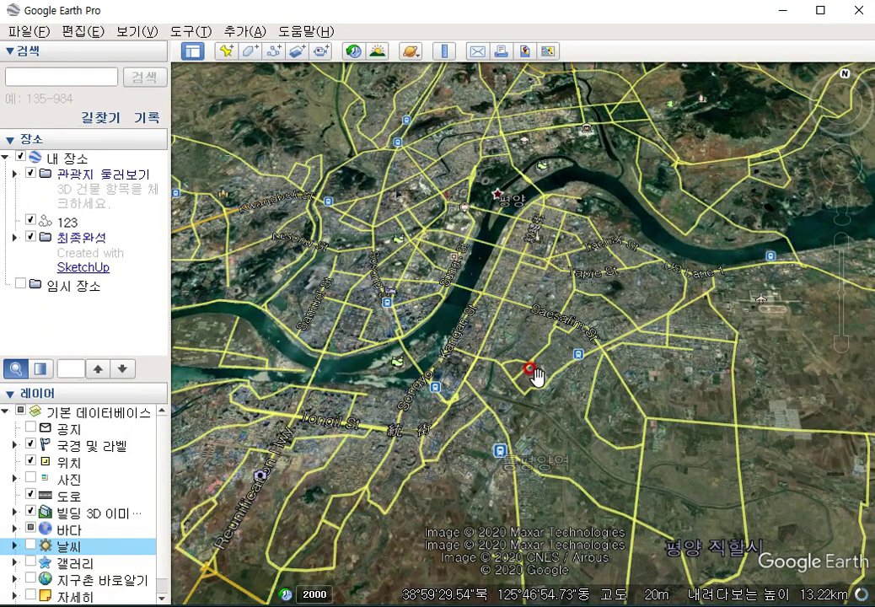
scroll(723, 380, "down", 2)
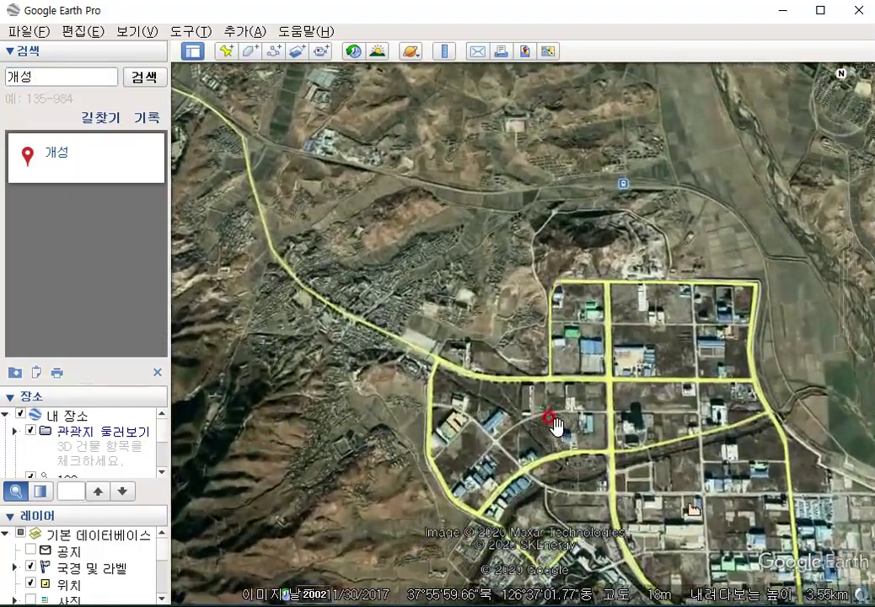
Examine the gridded industrial complex east of 개성 up close and in its surroundings
scroll(557, 426, "up", 2)
left_click_drag(714, 387, 537, 214)
scroll(553, 316, "up", 2)
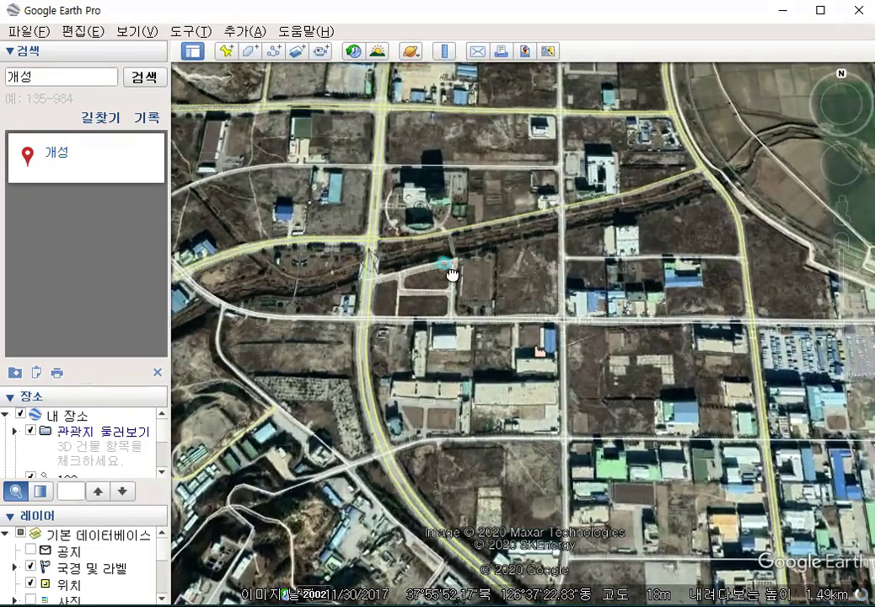
scroll(582, 255, "down", 2)
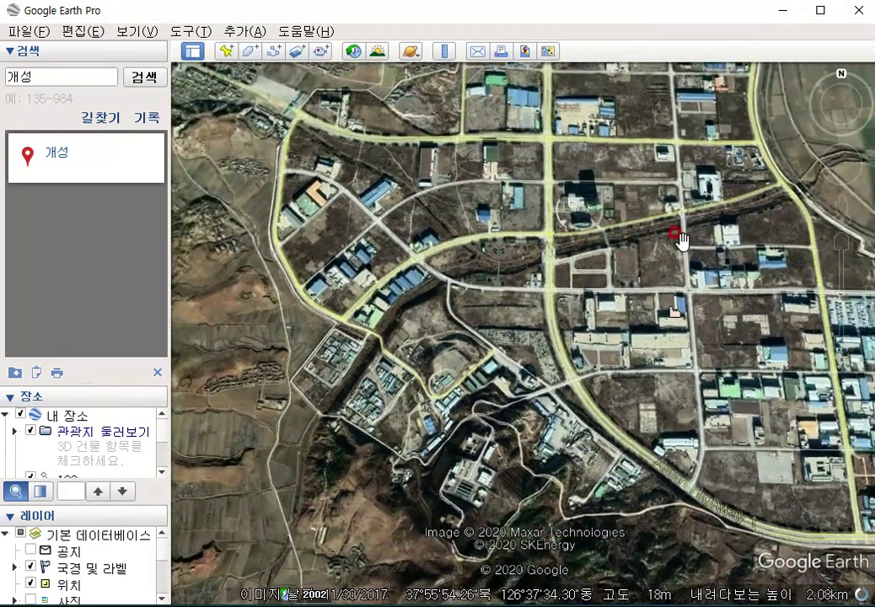
scroll(590, 251, "down", 2)
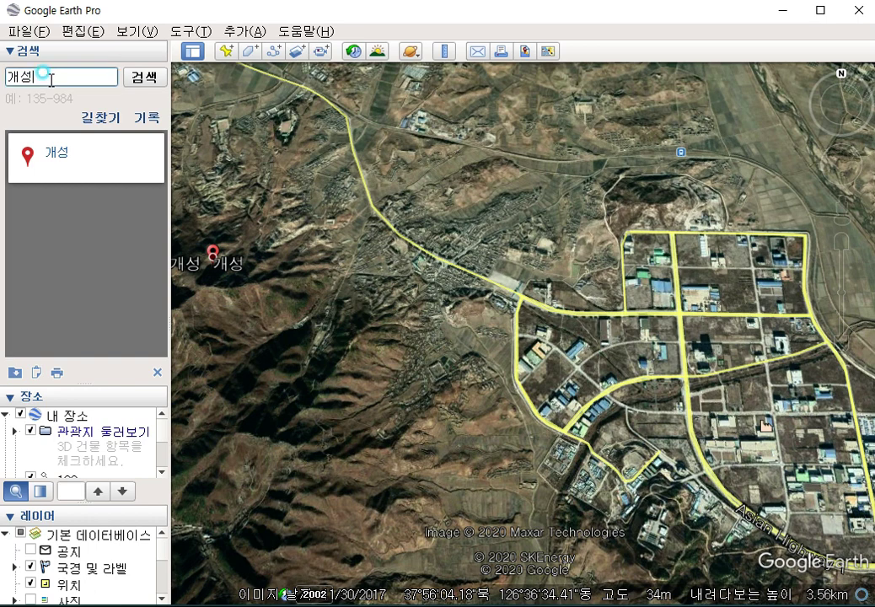
Search for 선죽교 in place of the previous search term
left_click_drag(47, 78, 3, 78)
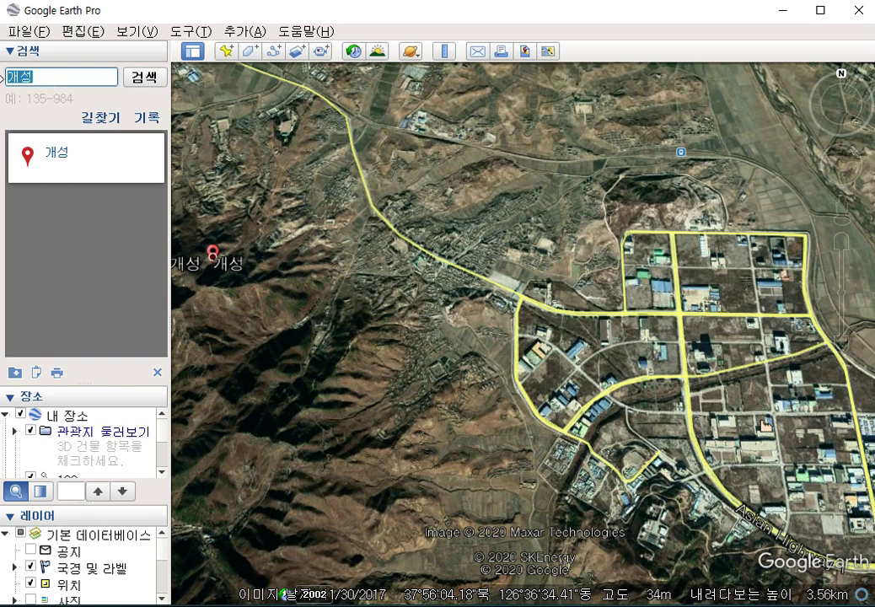
type("서")
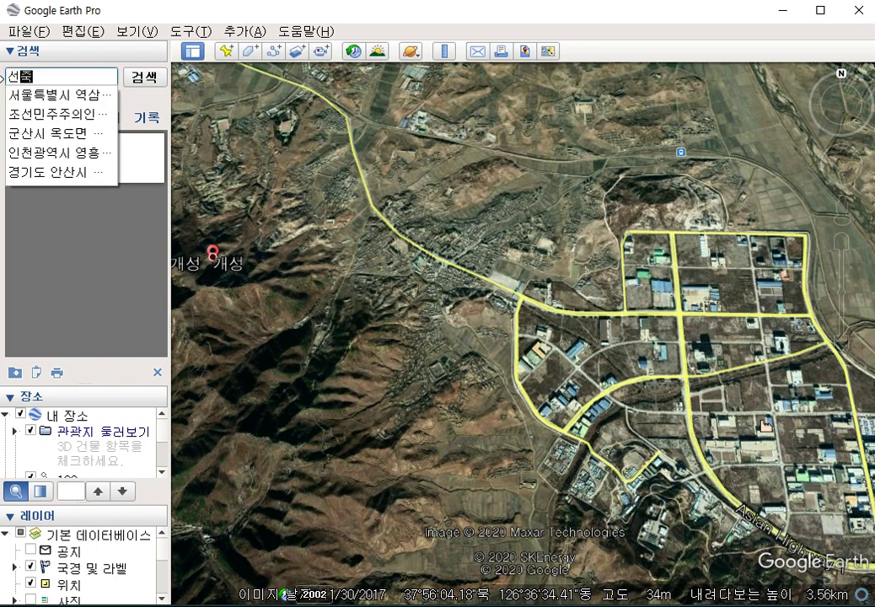
type("죽교")
key("Return")
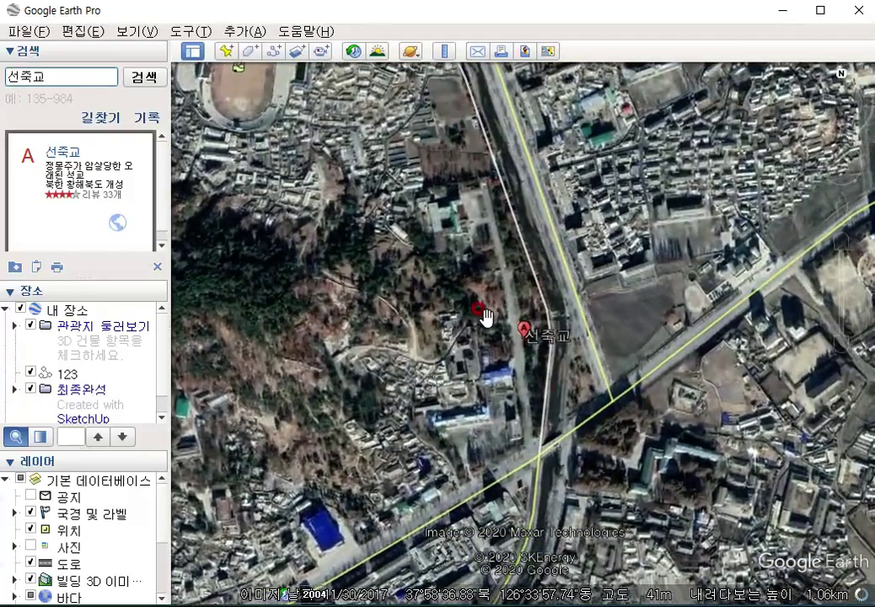
Examine the 선죽교 site and the adjacent stream at close range
scroll(573, 405, "up", 4)
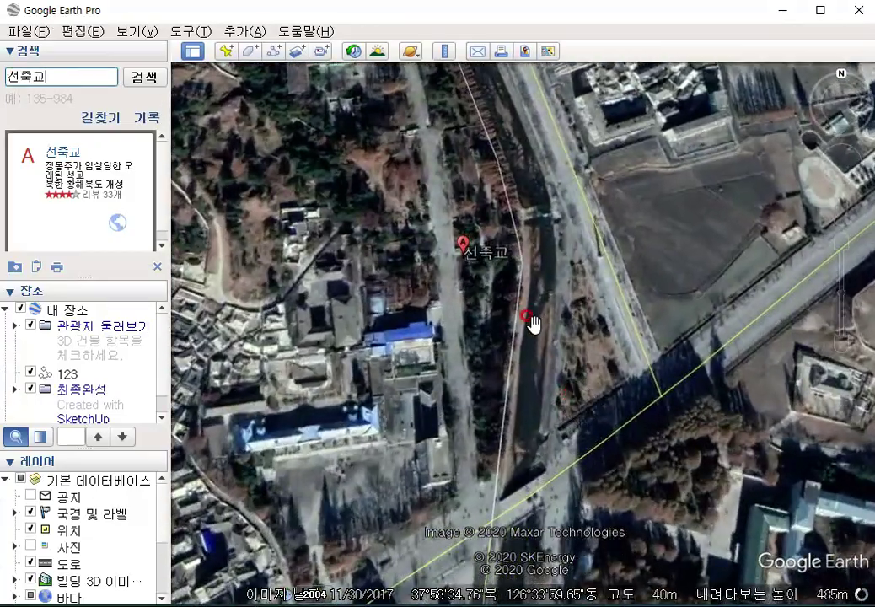
left_click_drag(532, 325, 631, 348)
scroll(650, 322, "up", 3)
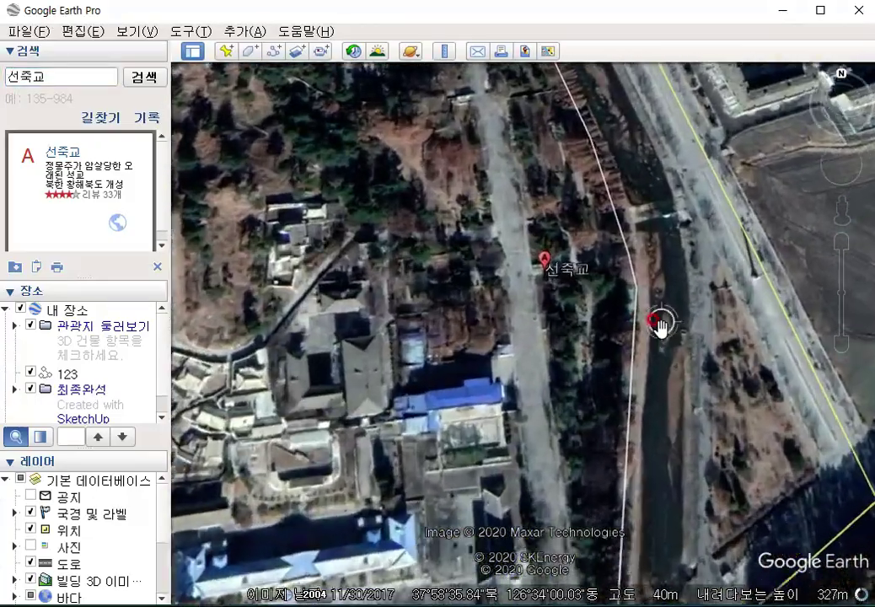
scroll(666, 325, "up", 2)
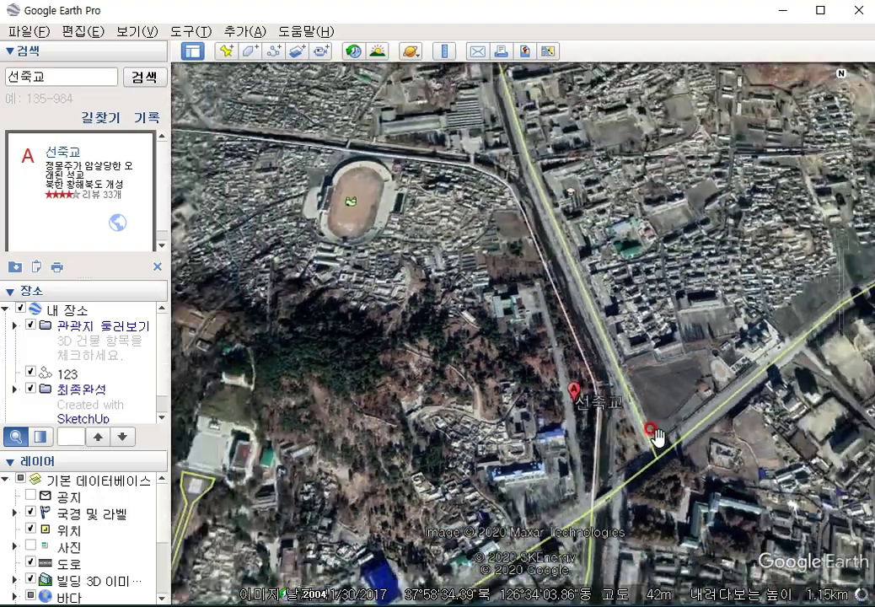
Examine the residential districts and hills southeast of 선죽교 in Kaesong
scroll(655, 433, "down", 3)
left_click_drag(712, 438, 581, 225)
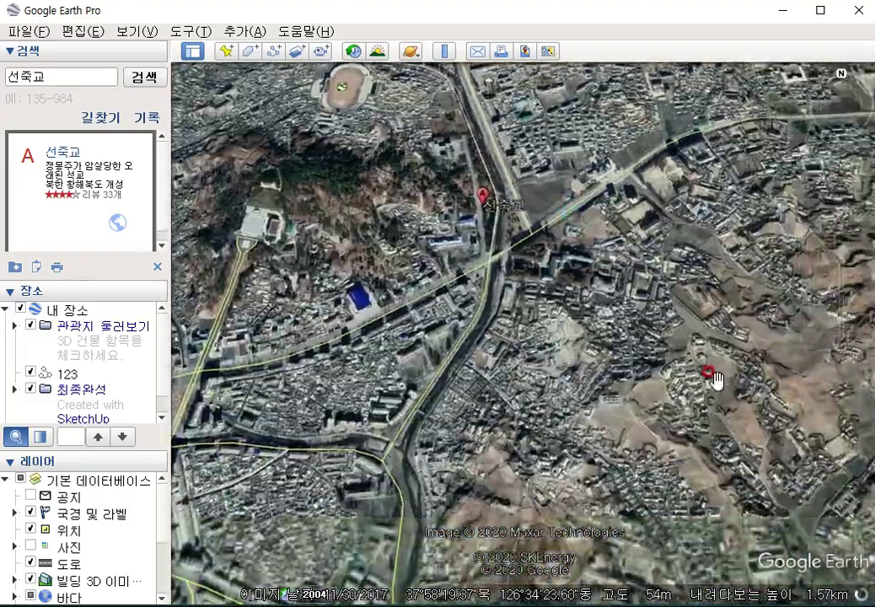
left_click_drag(710, 376, 534, 251)
left_click_drag(661, 449, 681, 373)
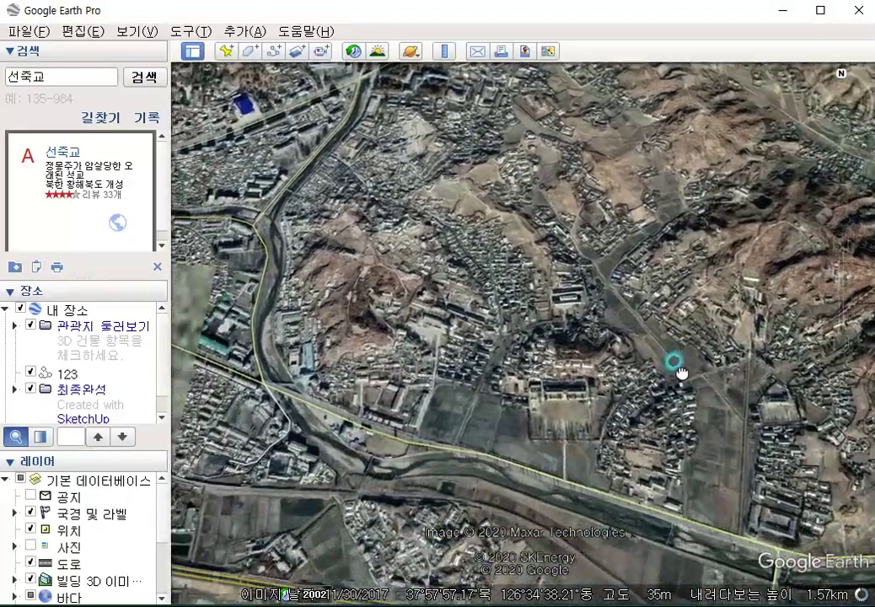
scroll(526, 332, "up", 1)
scroll(523, 329, "up", 4)
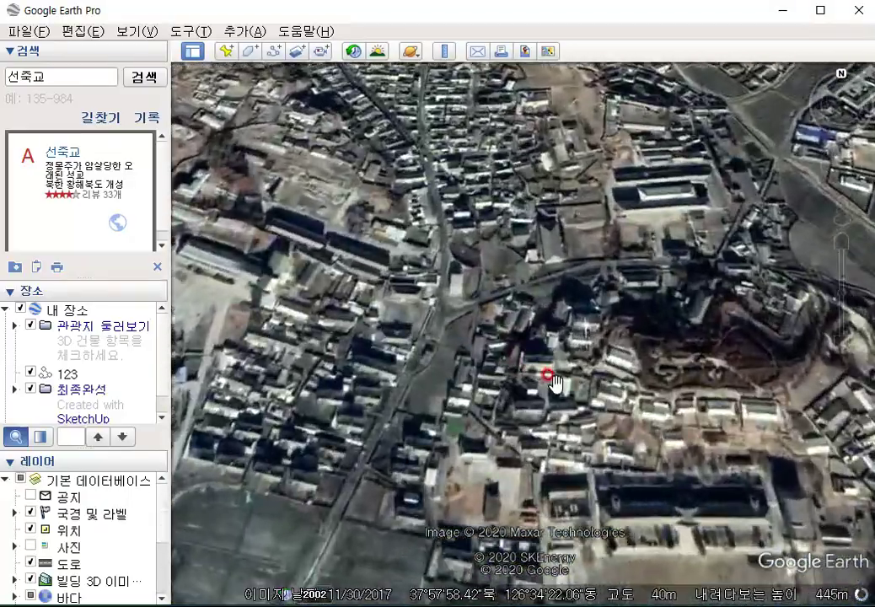
Survey the whole city of Kaesong and its southeastern outskirts from higher altitude
scroll(579, 384, "down", 5)
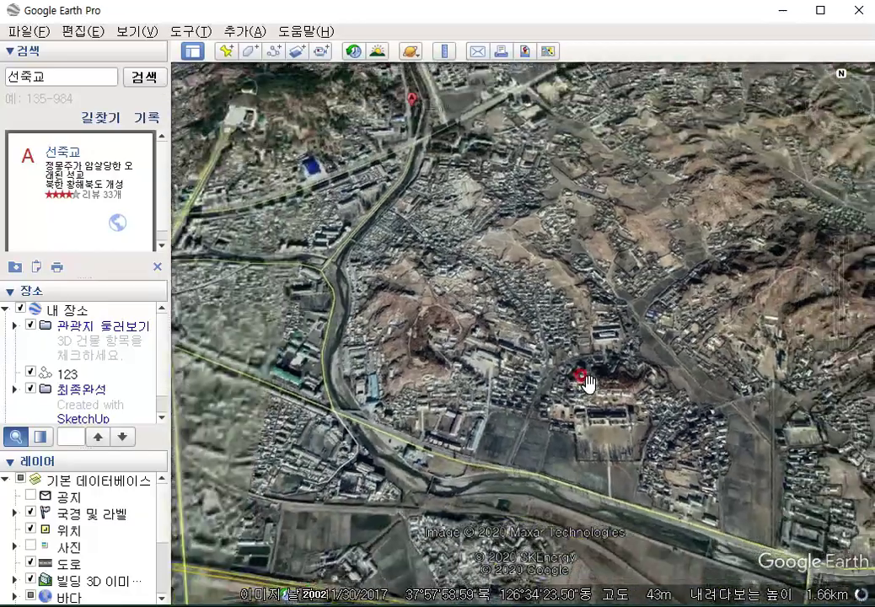
scroll(616, 413, "down", 4)
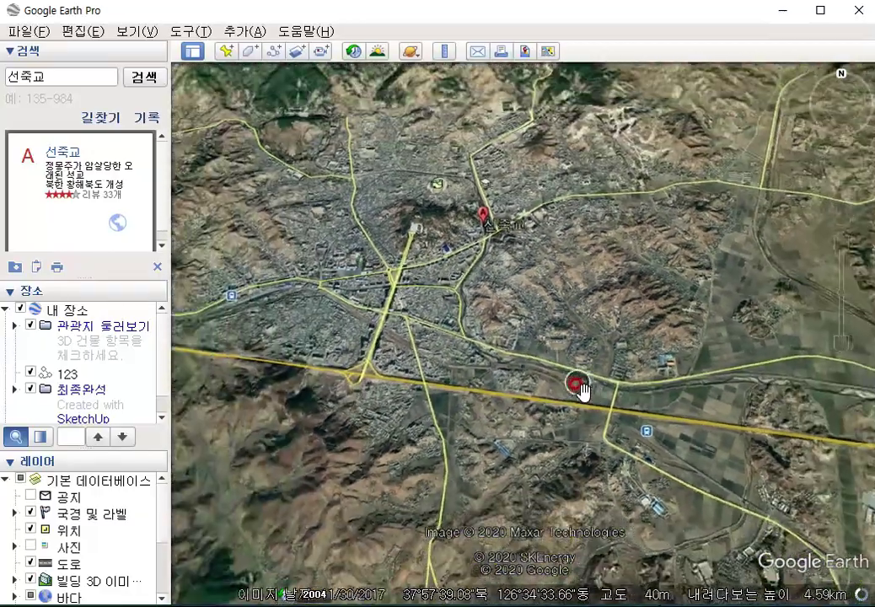
left_click_drag(690, 449, 461, 332)
left_click_drag(692, 438, 426, 305)
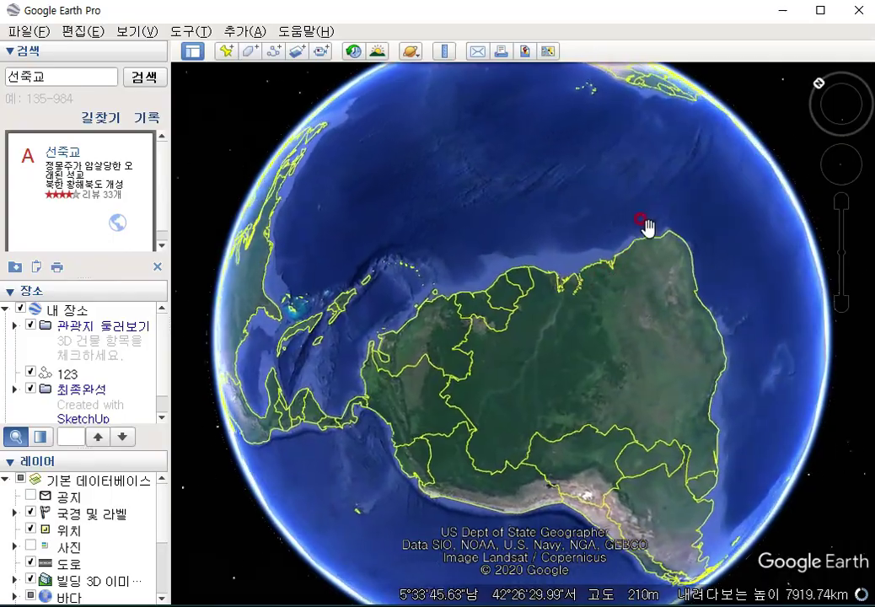
Rotate the globe from South America across the Atlantic to centre on North America
left_click_drag(651, 170, 668, 288)
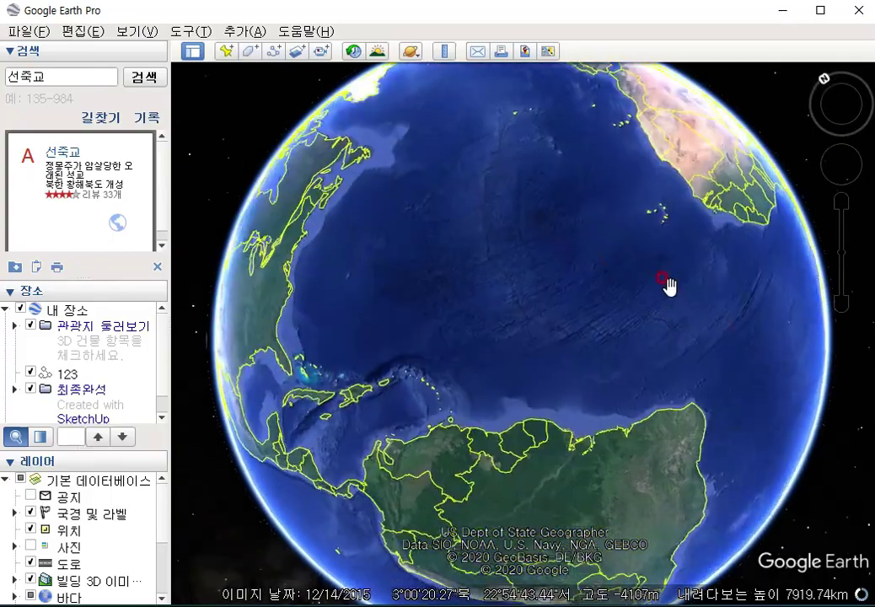
left_click_drag(435, 250, 554, 436)
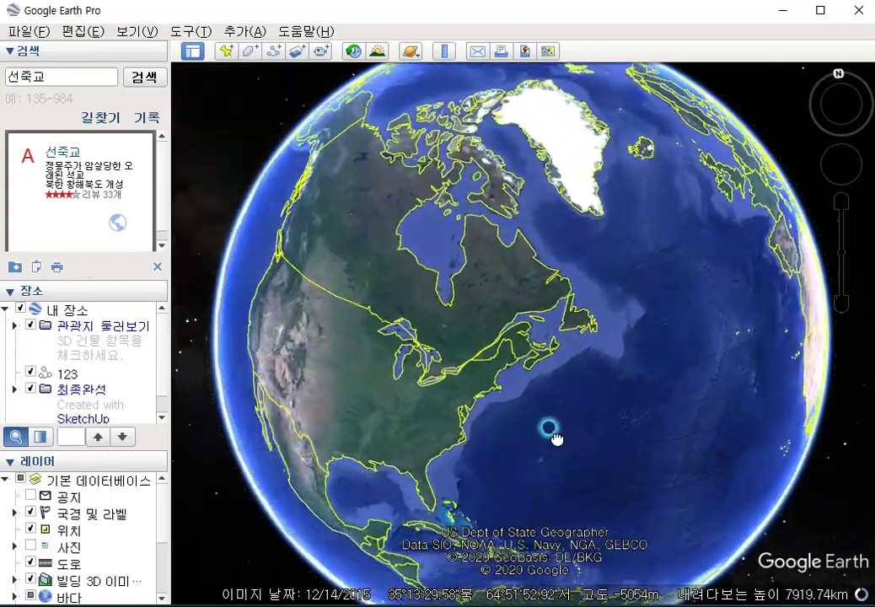
left_click(672, 432)
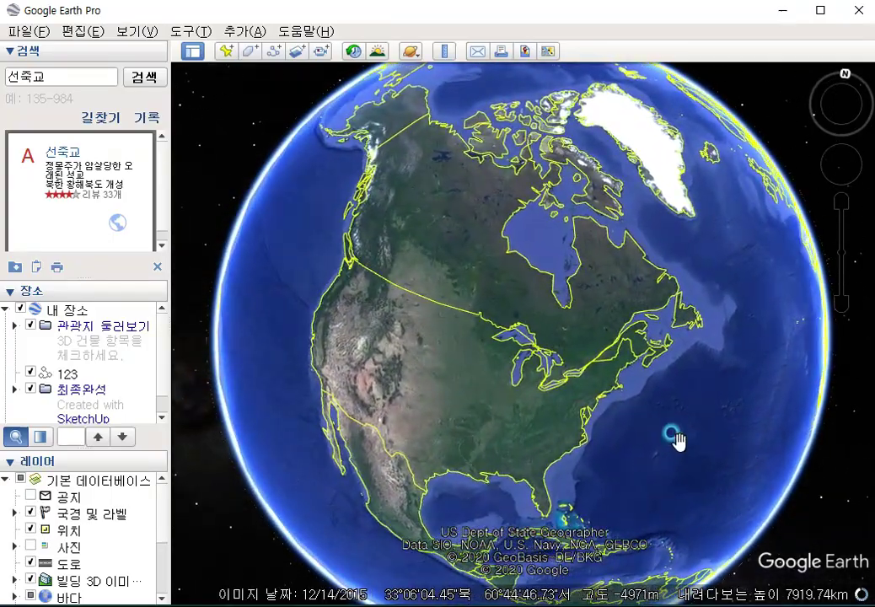
Search for the place 피라밋
left_click_drag(54, 75, 8, 87)
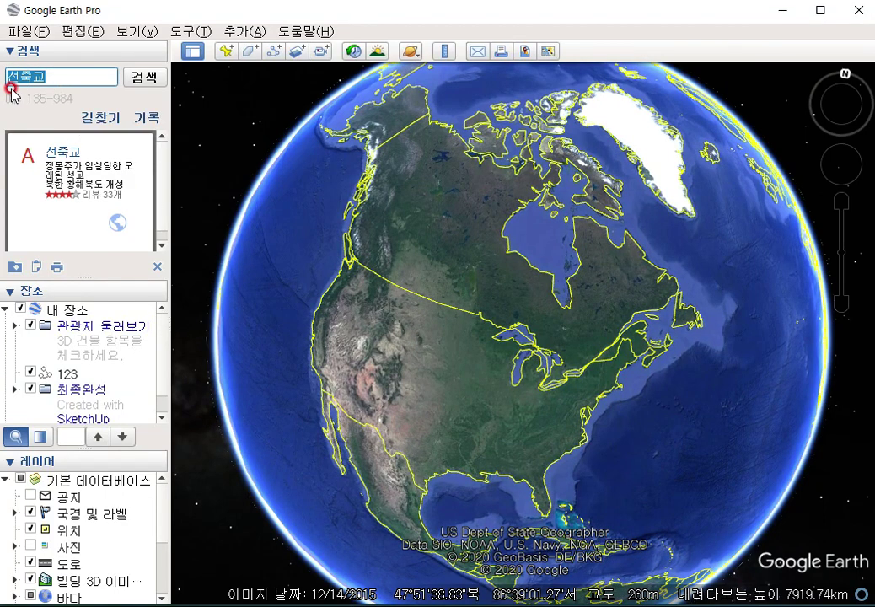
type("피라밋")
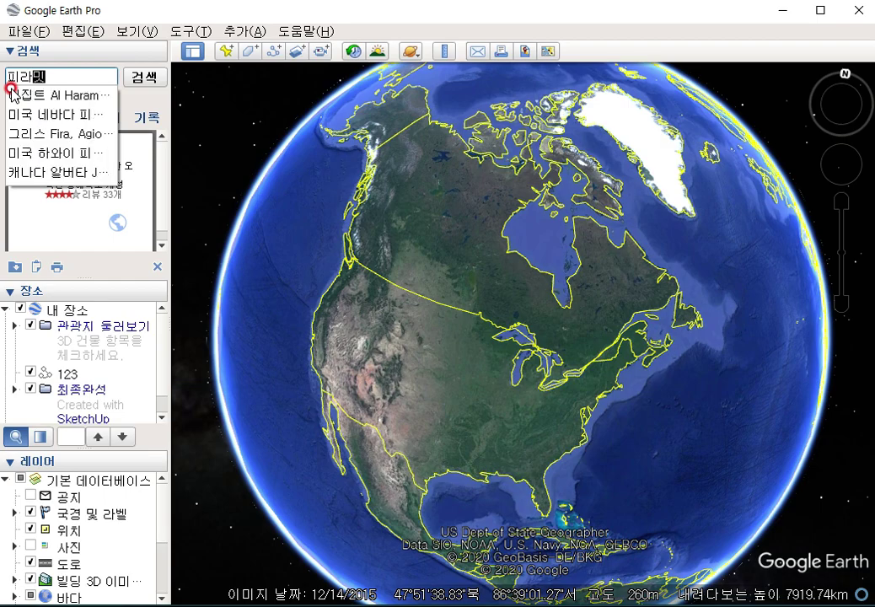
key("Return")
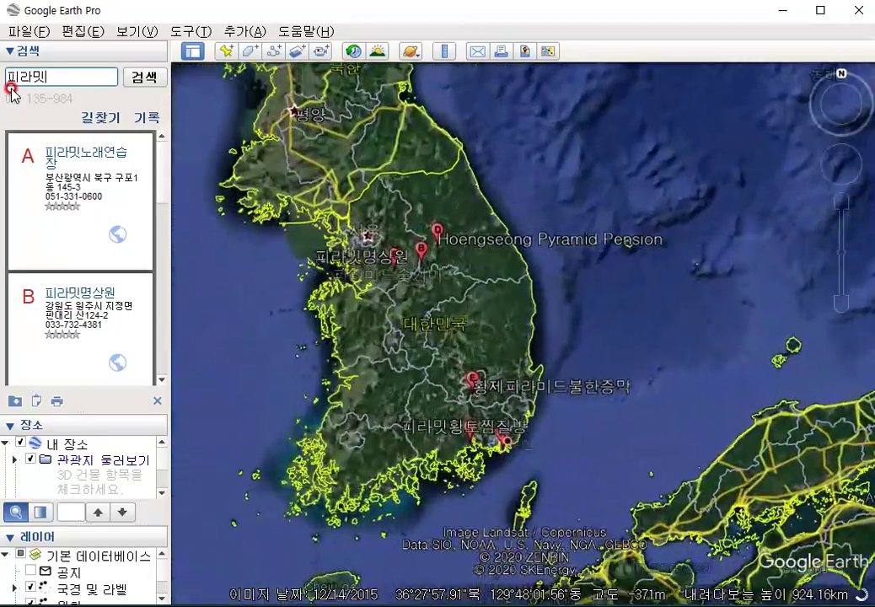
Replace the search term with 이집트 and fly to Egypt
left_click_drag(55, 79, 14, 78)
type("ㅇ")
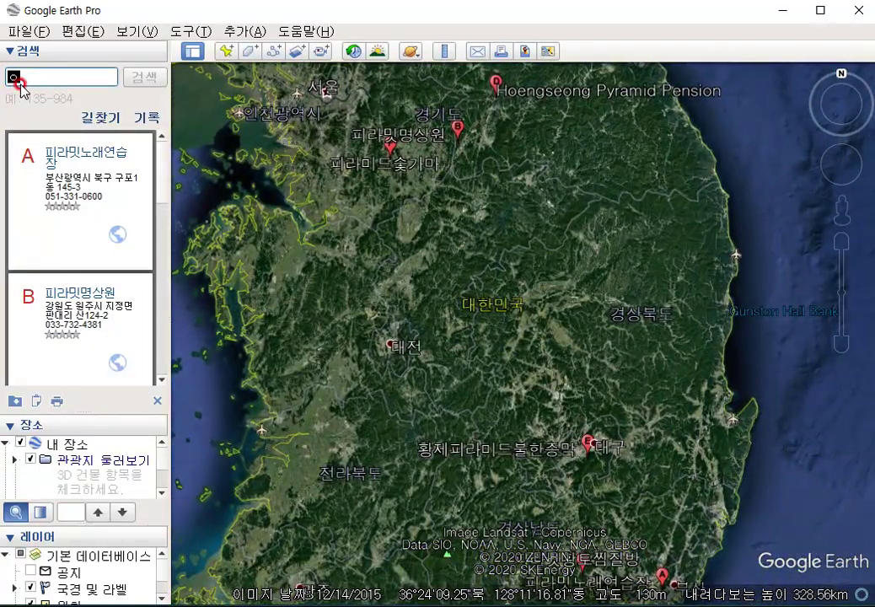
type("이천")
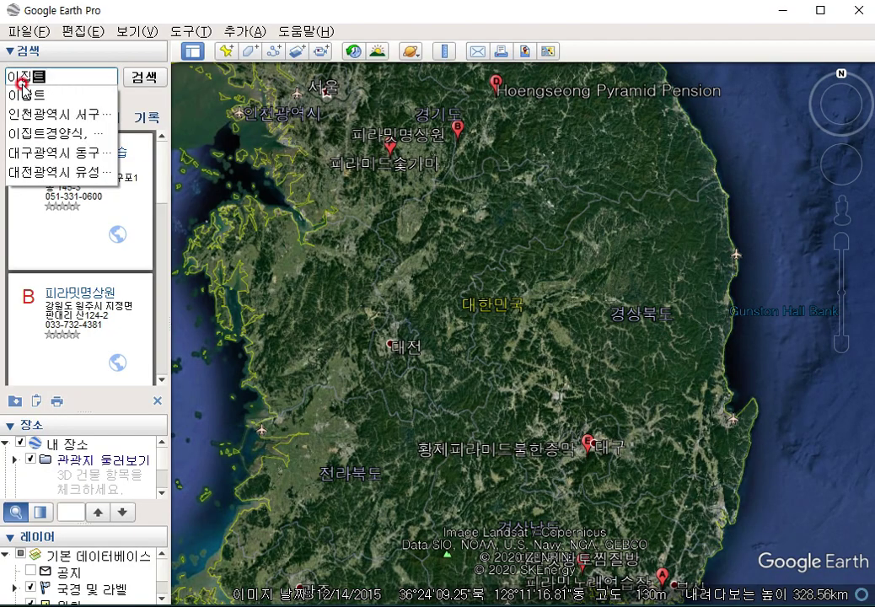
type("트")
key("Return")
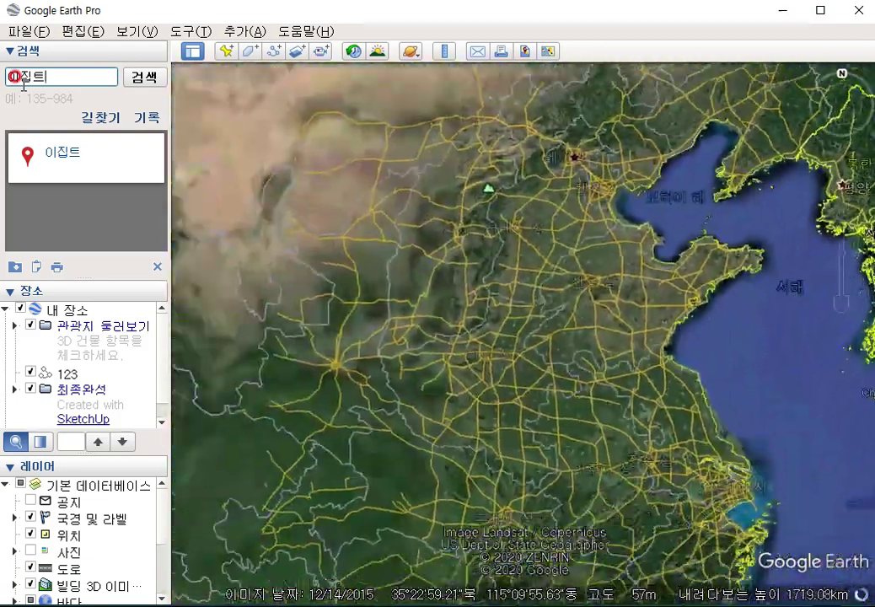
Examine the desert and the green Nile valley from El-Ghanayem north to Diwaynah and 아슈트
scroll(519, 301, "up", 10)
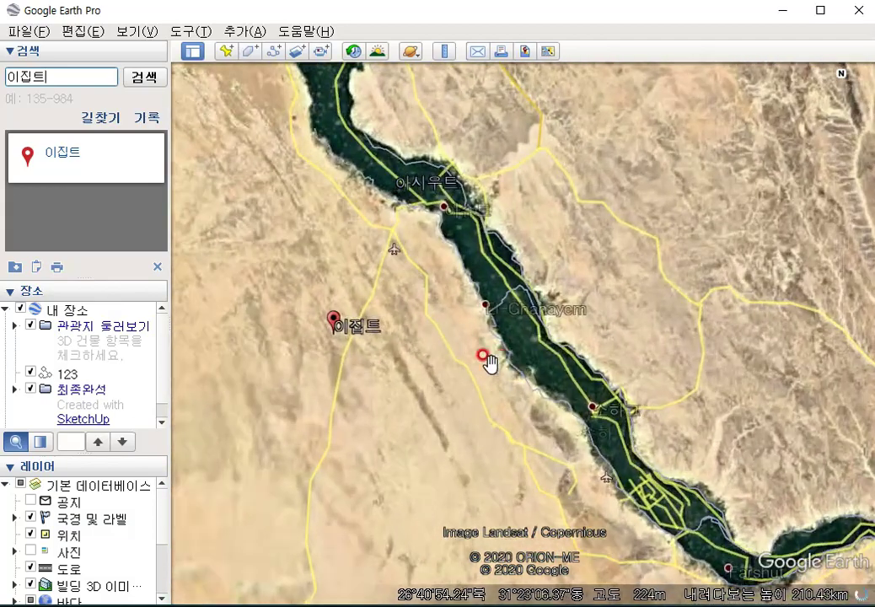
left_click_drag(482, 322, 571, 346)
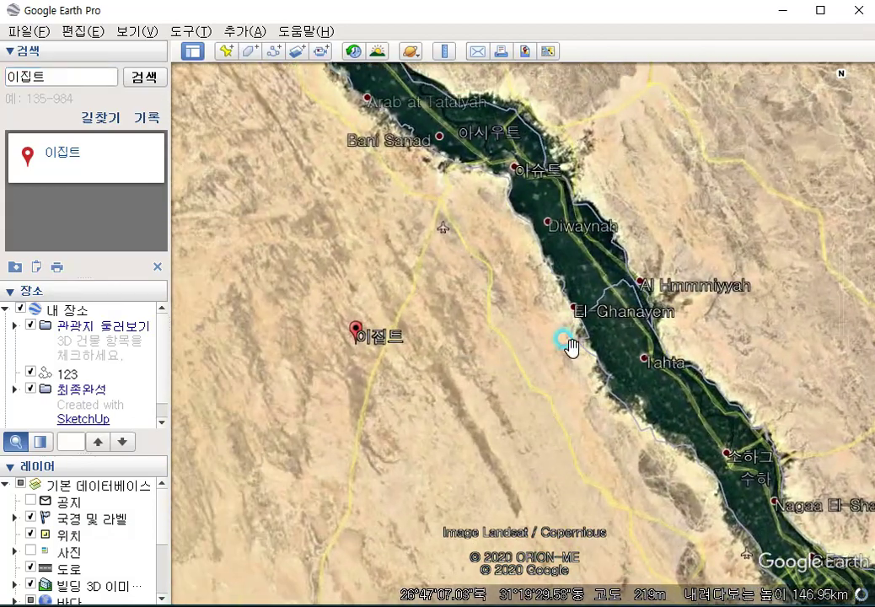
scroll(482, 352, "up", 2)
scroll(588, 346, "up", 5)
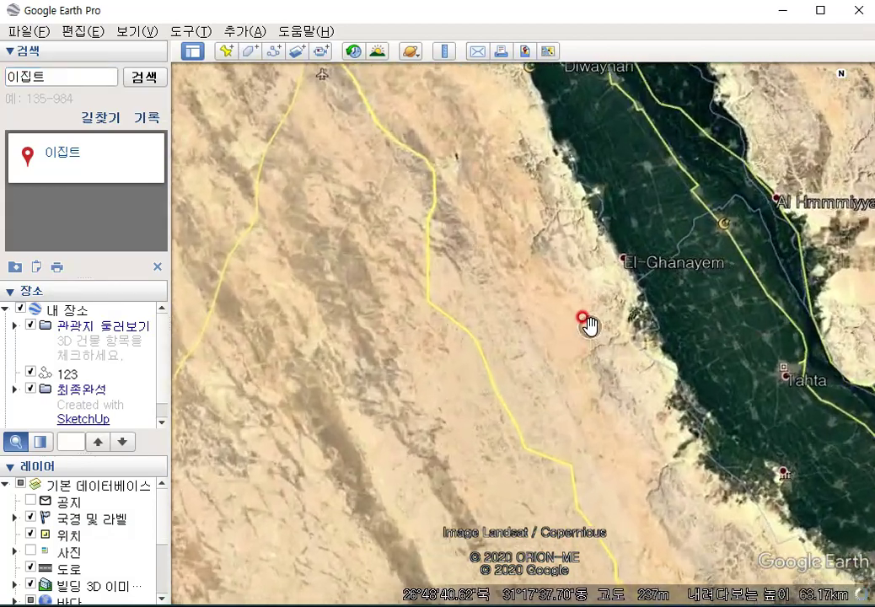
left_click_drag(455, 227, 414, 302)
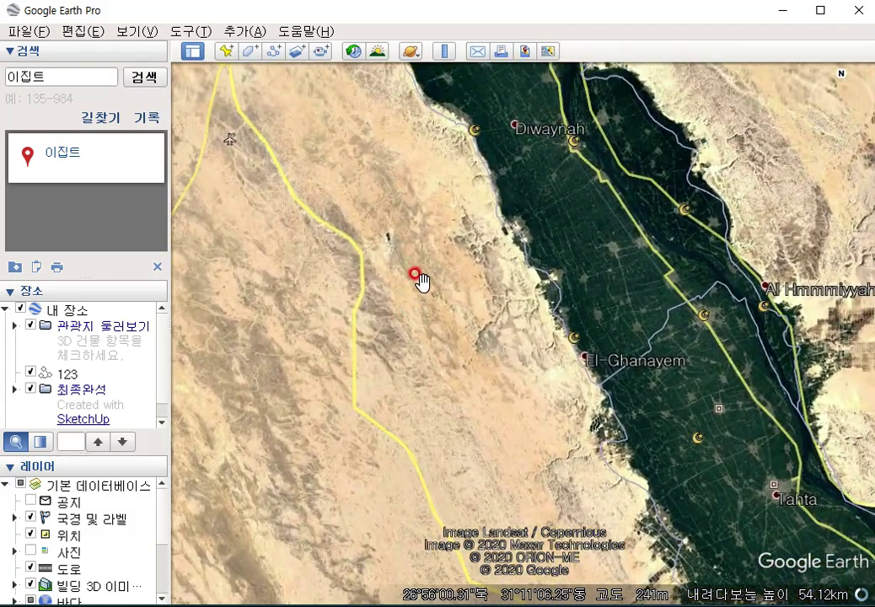
scroll(488, 281, "up", 2)
left_click_drag(487, 281, 547, 465)
left_click_drag(356, 337, 356, 399)
left_click_drag(690, 404, 511, 301)
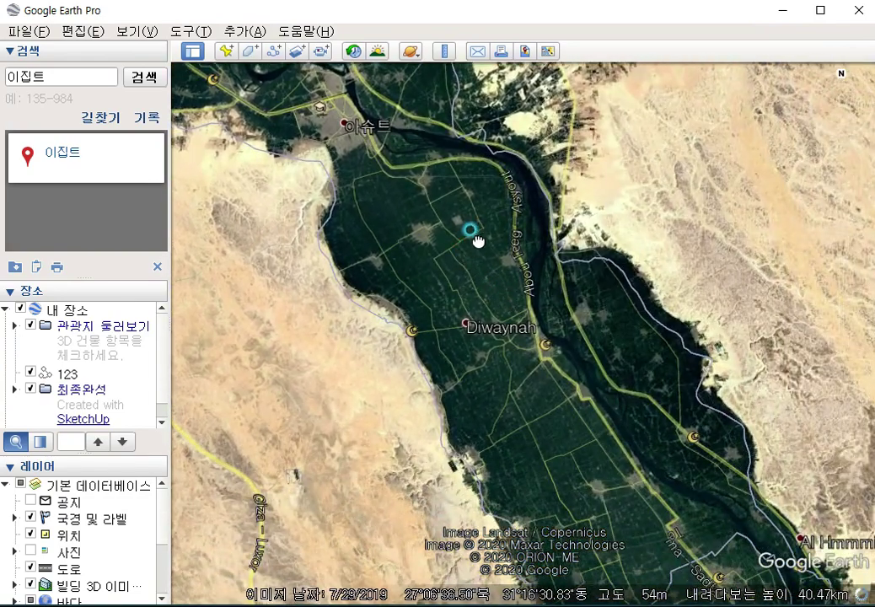
Follow the Nile valley north past Mallawi and 베니 수에프 to 카이로
left_click_drag(476, 248, 445, 446)
scroll(477, 308, "down", 5)
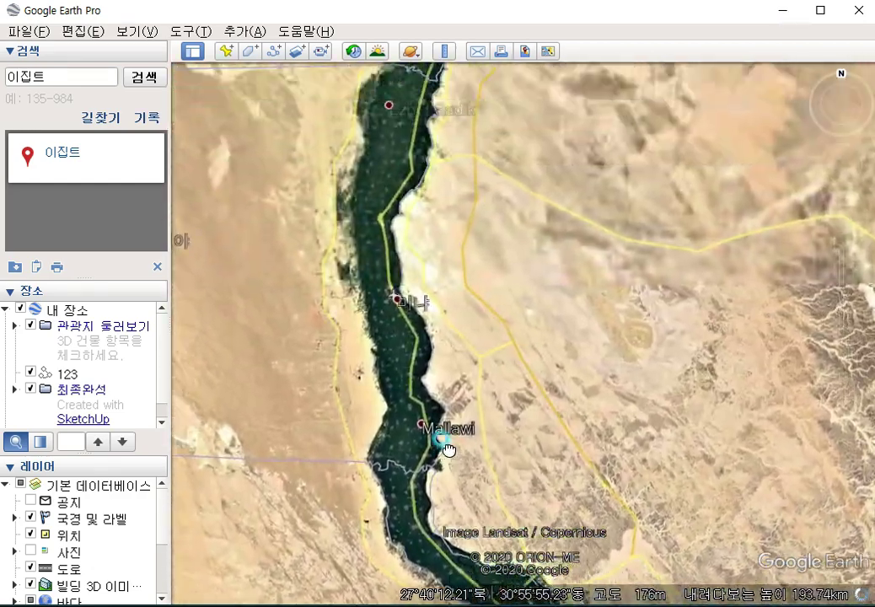
left_click_drag(458, 131, 444, 462)
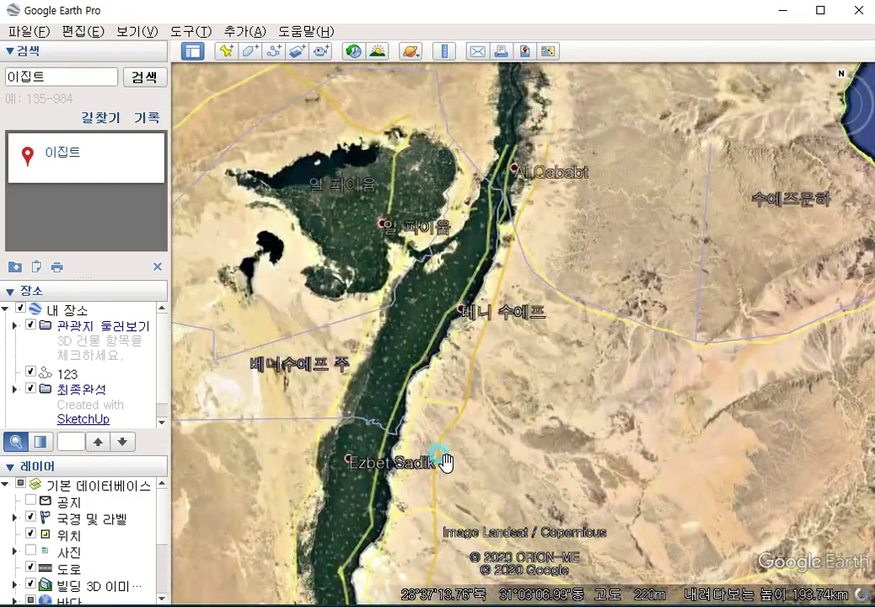
left_click_drag(462, 255, 402, 470)
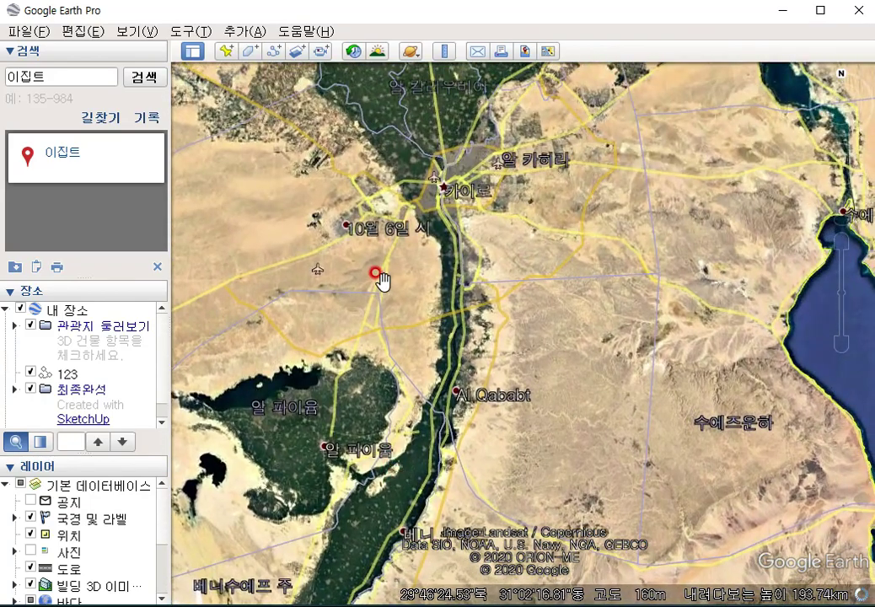
left_click_drag(383, 281, 385, 351)
scroll(520, 297, "up", 4)
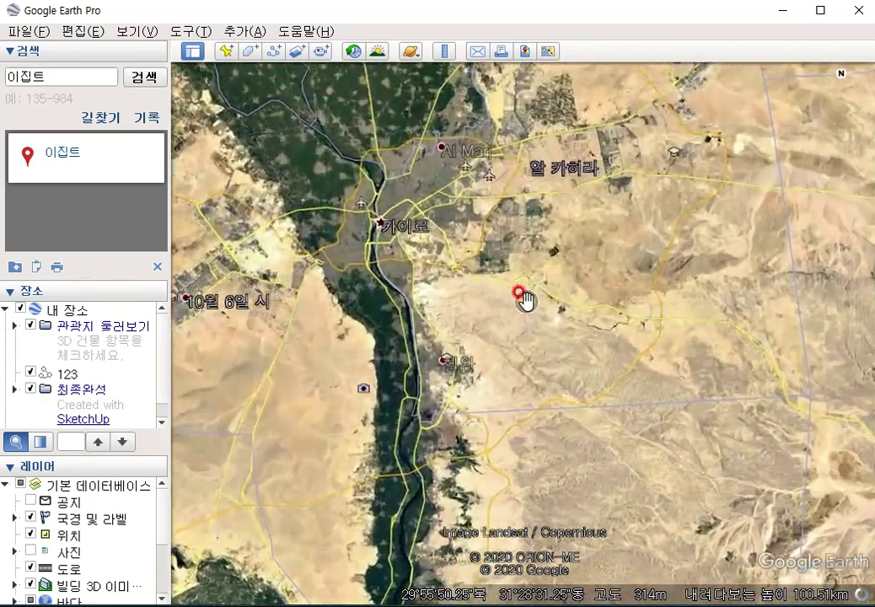
Examine the dense housing and farmland around Qaranfil and Al Baradah north of Cairo
scroll(491, 314, "up", 10)
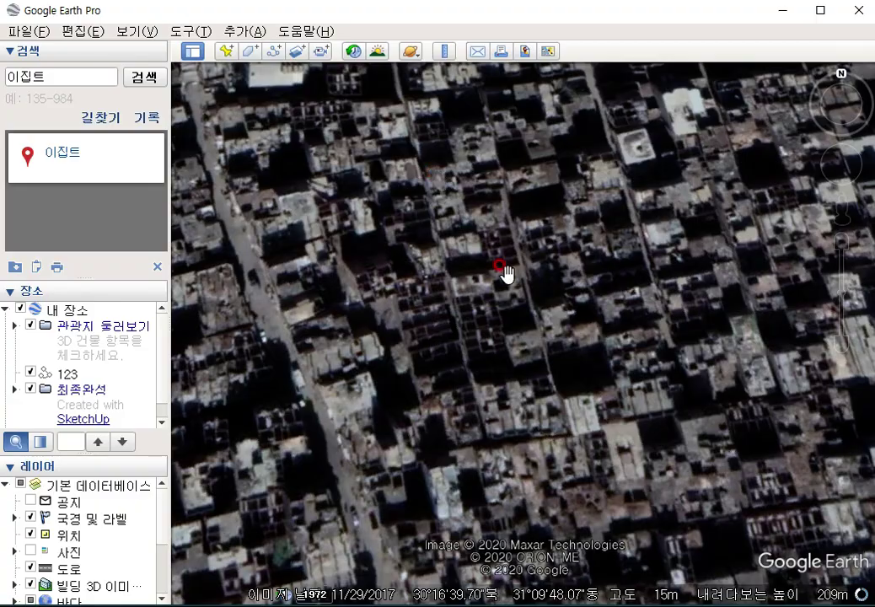
left_click_drag(504, 272, 538, 301)
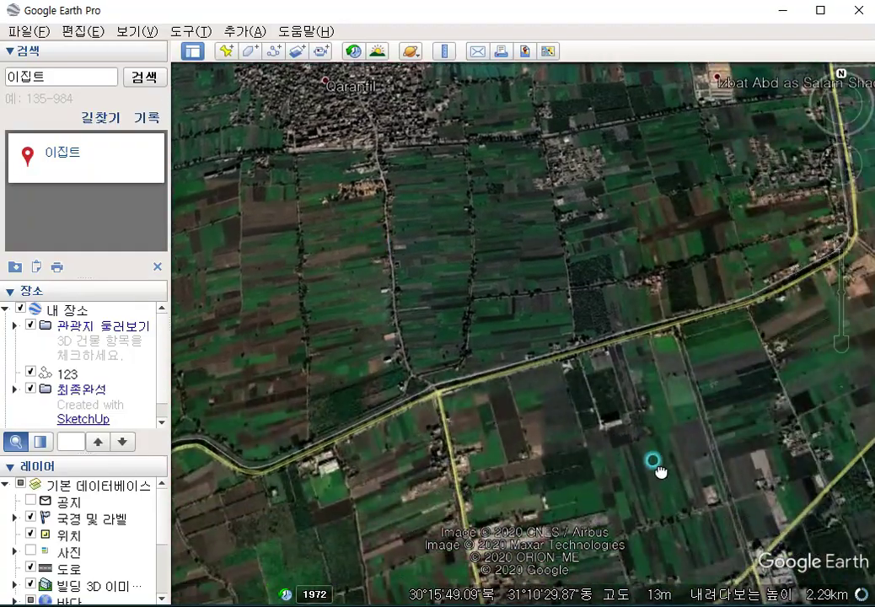
left_click_drag(659, 470, 498, 248)
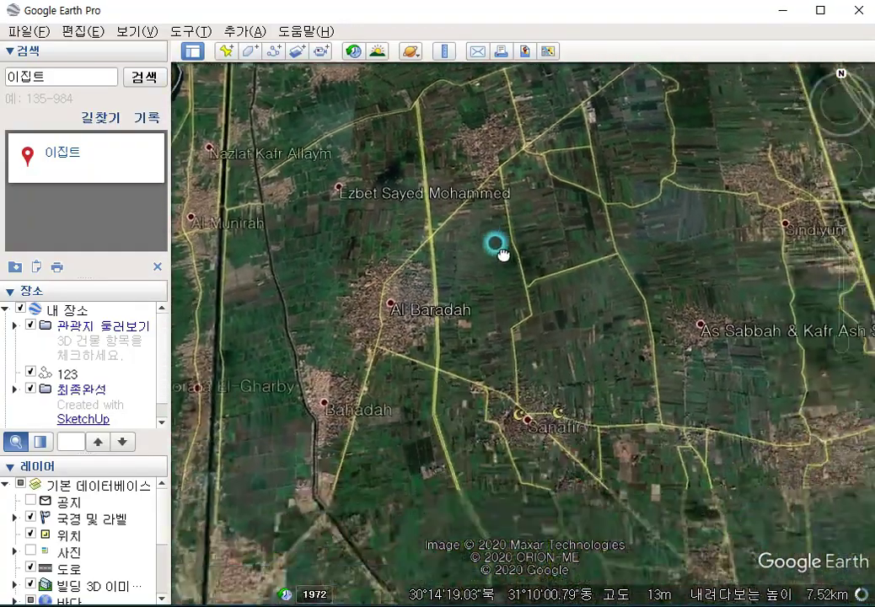
Move south to the Nile at Gazirat Warraq Al Hadar and examine the bridge and road junction on its east bank
left_click_drag(524, 341, 619, 305)
left_click_drag(470, 393, 414, 318)
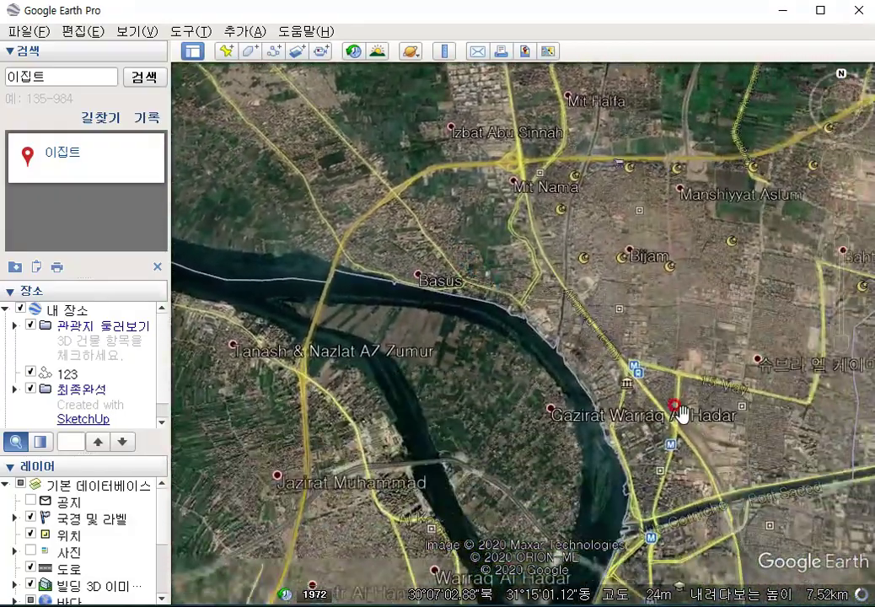
left_click_drag(680, 413, 595, 259)
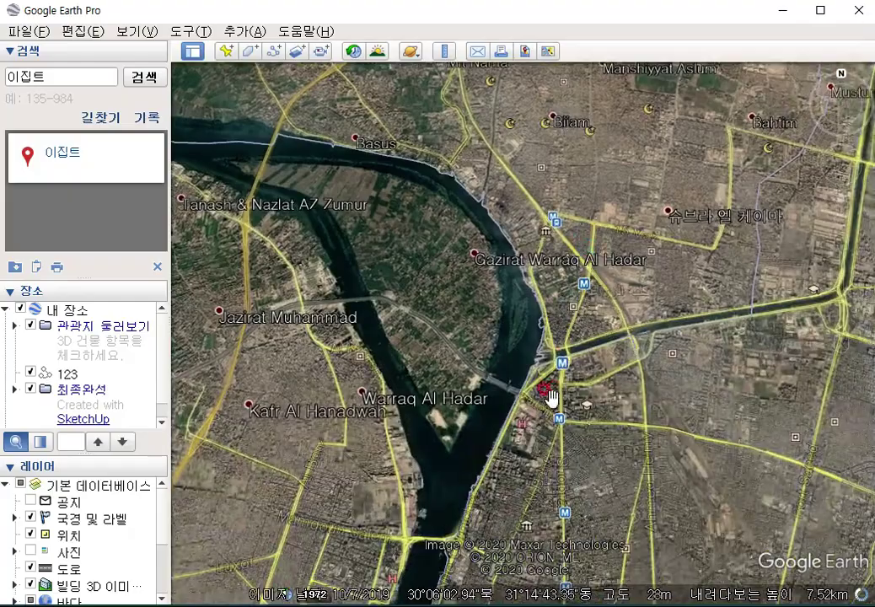
scroll(531, 384, "up", 10)
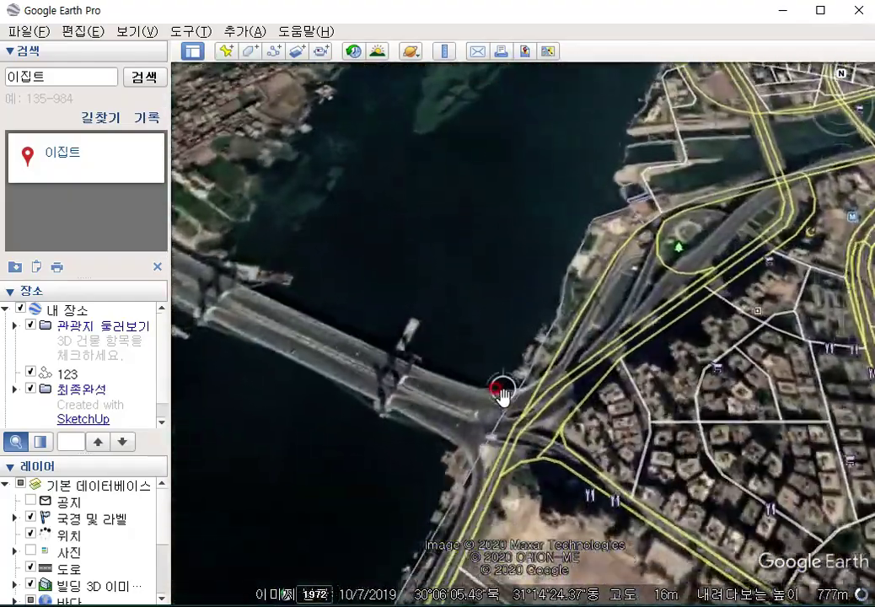
mouse_move(503, 396)
left_mouse_down()
mouse_move(494, 396)
mouse_move(637, 413)
left_mouse_up()
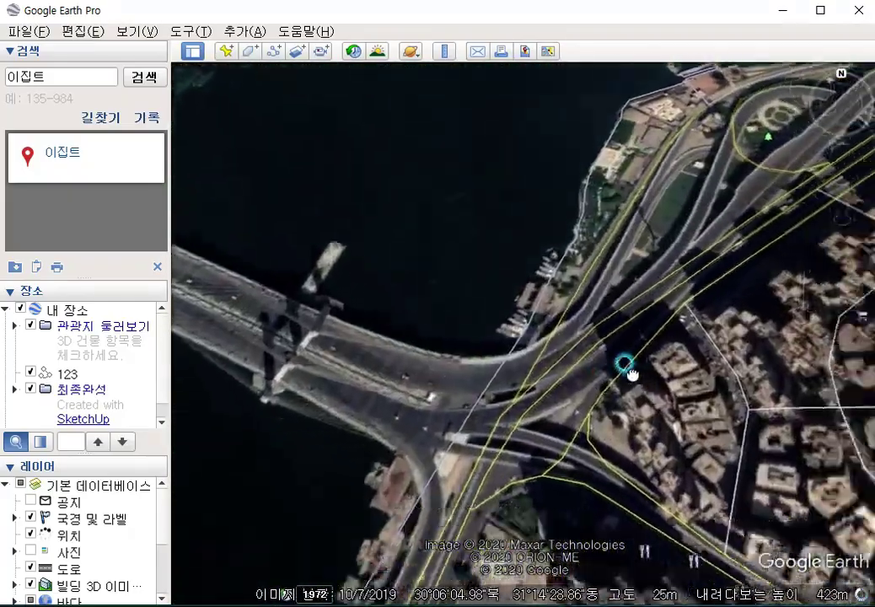
View the model information of the cylindrical 3D building by the Nile and examine the boats moored along the adjacent riverbank
left_click(363, 267)
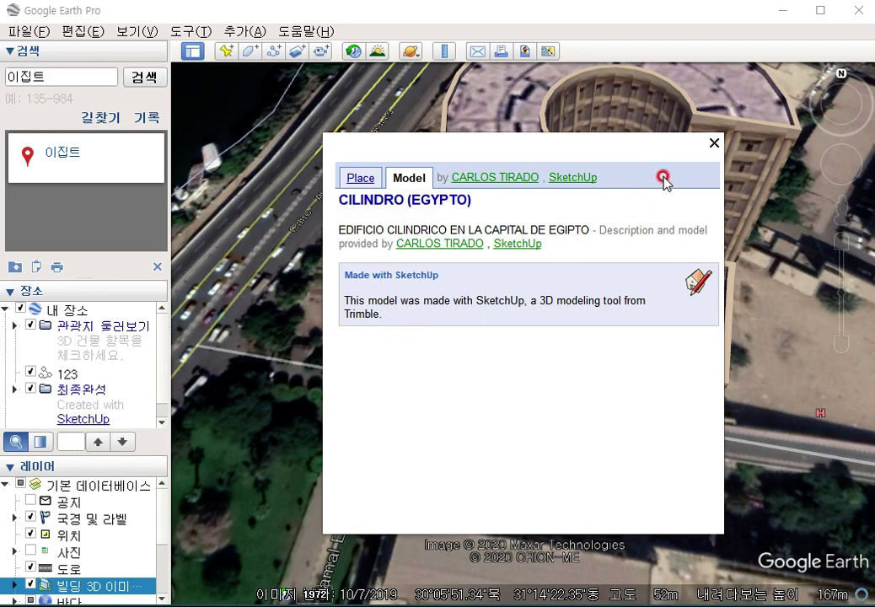
left_click(715, 145)
left_click_drag(570, 411, 504, 357)
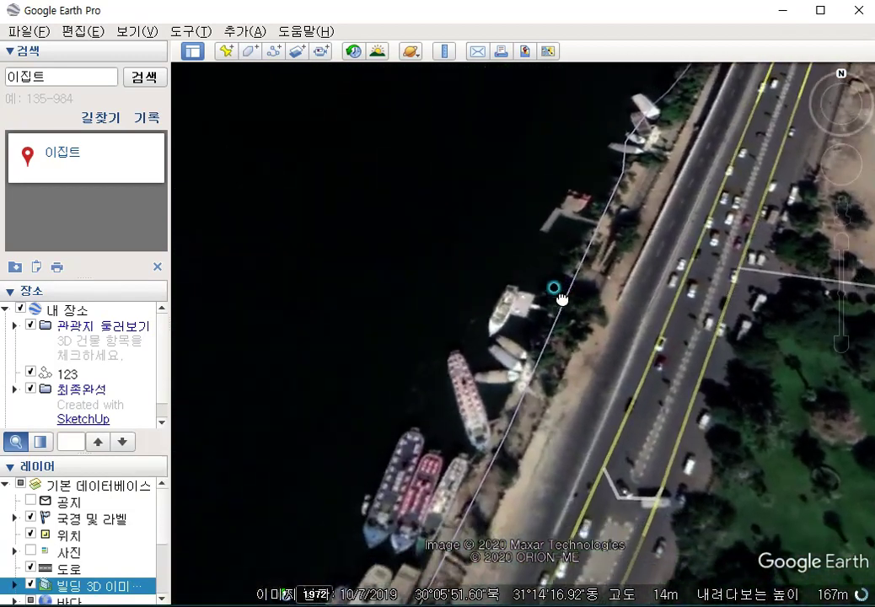
left_click(537, 350)
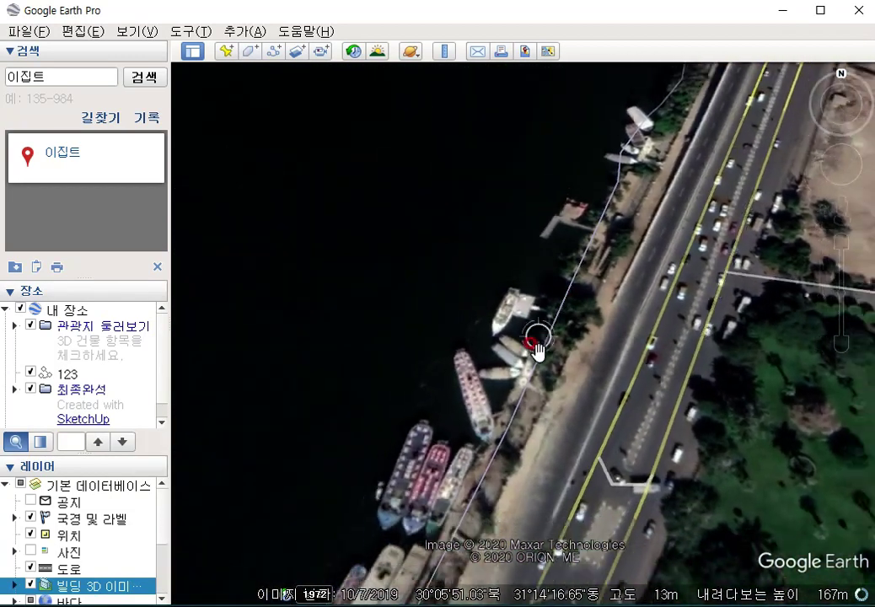
scroll(556, 350, "down", 4)
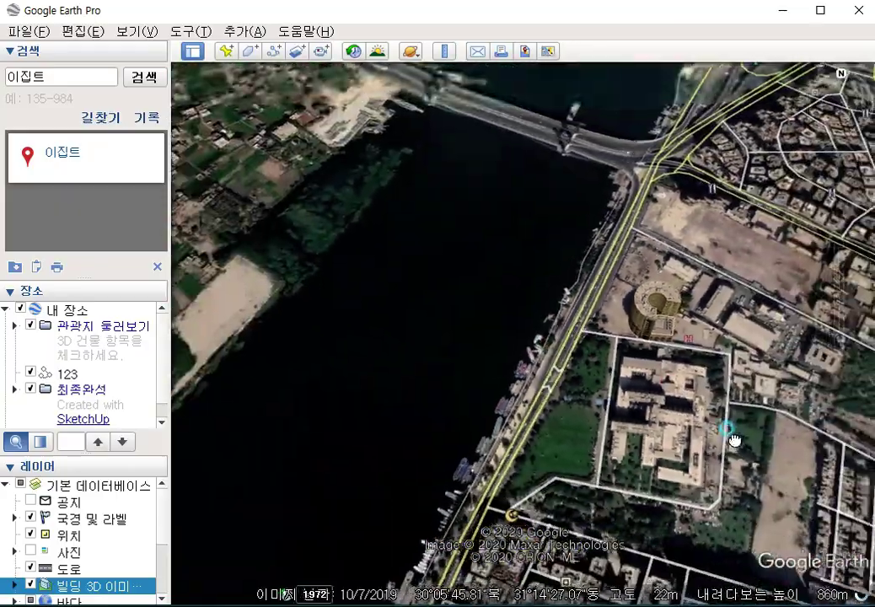